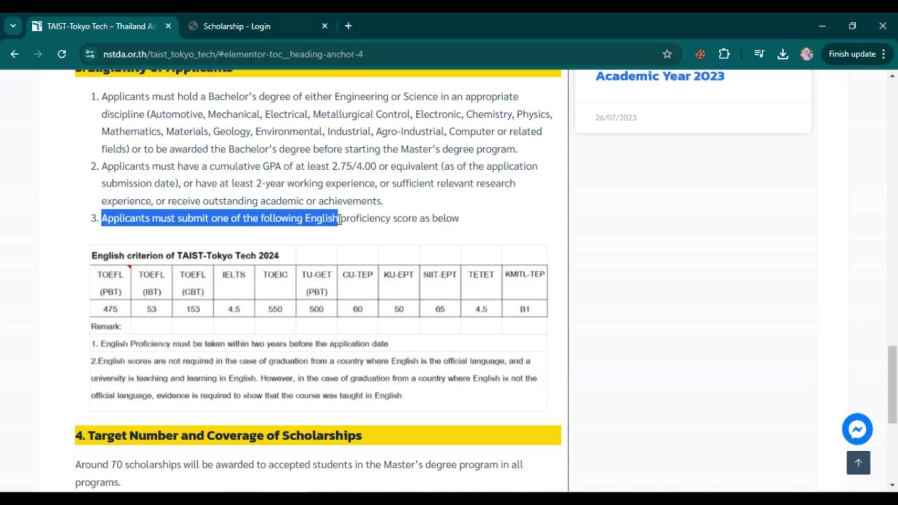
Read sections 4–5 of the TAIST-Tokyo Tech page and highlight the application closing date.
scroll(160, 255, down, 3)
scroll(141, 187, up, 3)
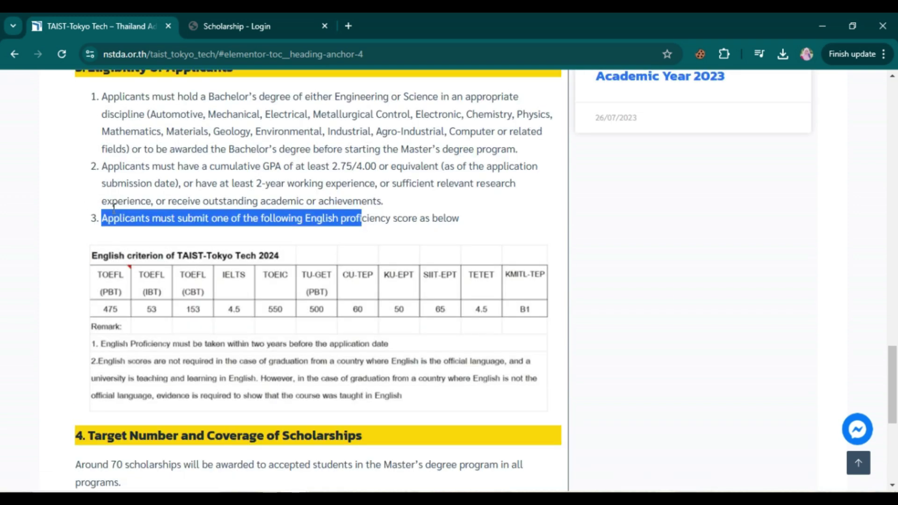
scroll(125, 235, down, 3)
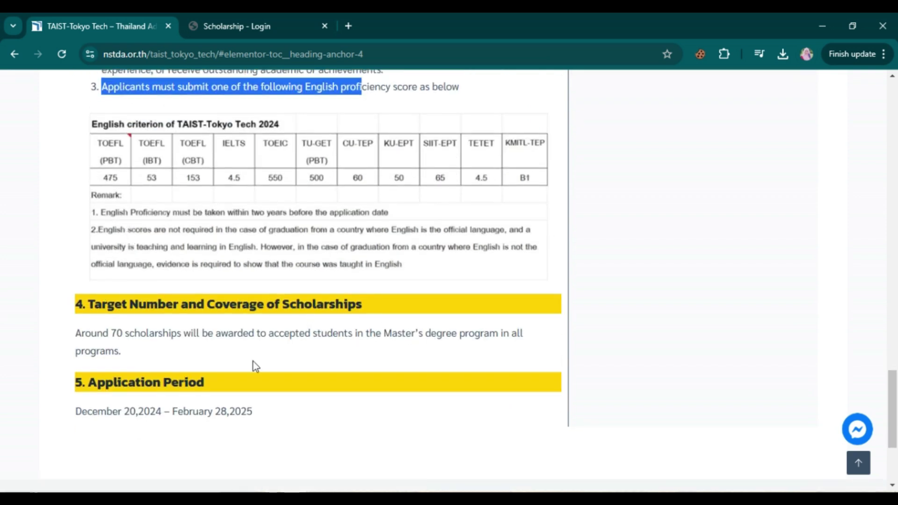
drag(115, 336, 139, 334)
scroll(136, 337, down, 2)
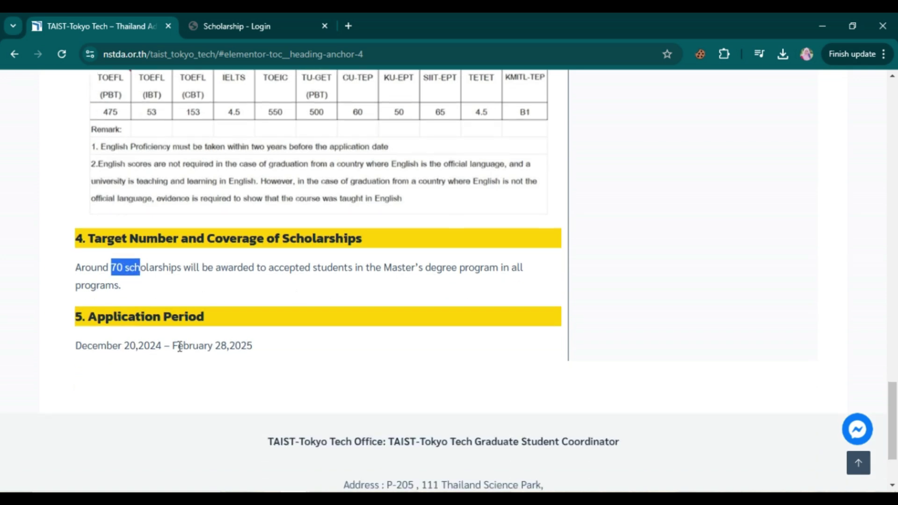
drag(172, 347, 248, 341)
click(254, 344)
Go to the zebra.nstda.or.th online application login page linked under step B.
scroll(187, 297, up, 5)
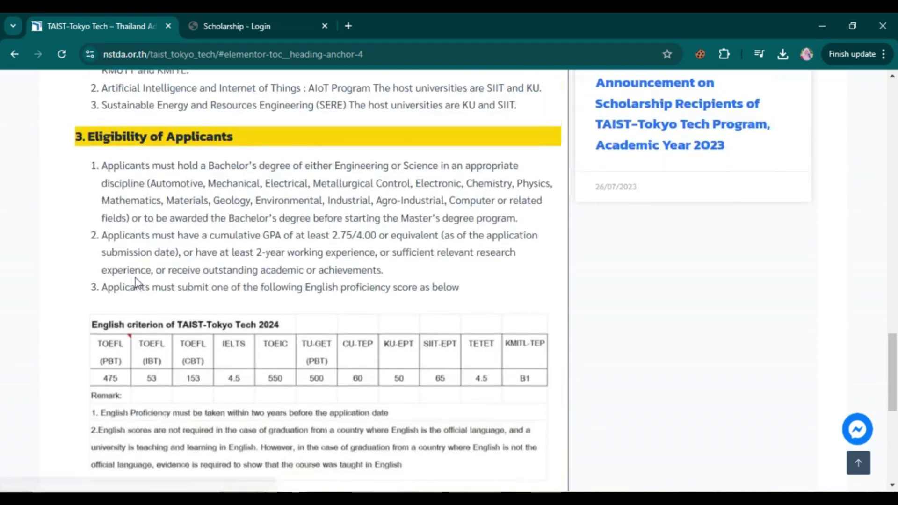
scroll(136, 283, up, 15)
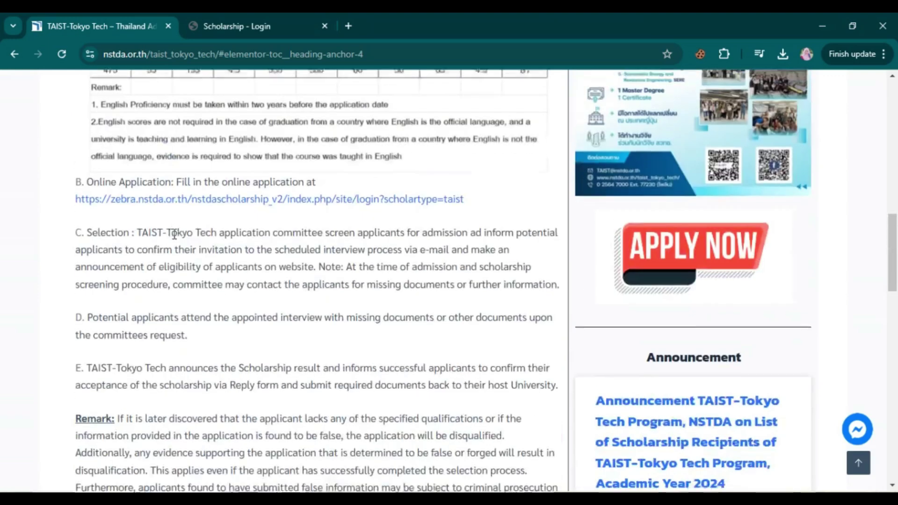
click(134, 204)
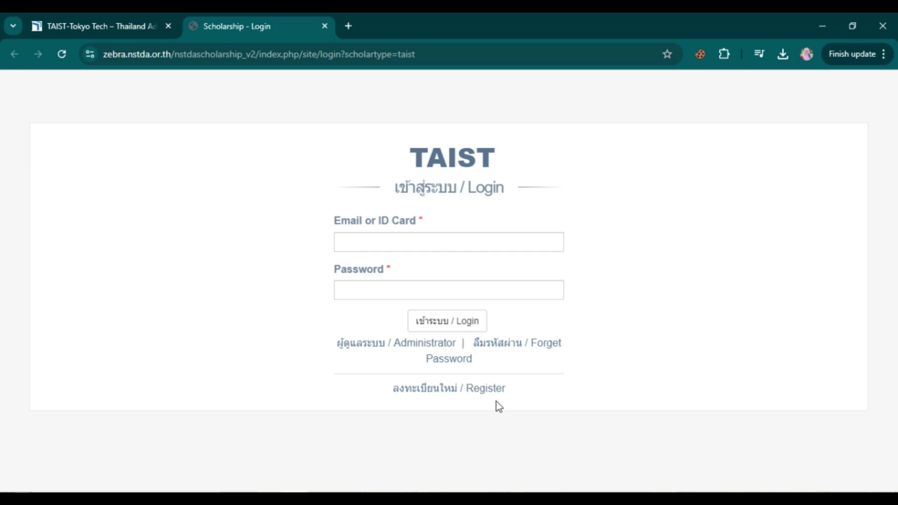
Begin a new account registration and agree to the personal data consent terms at the bottom.
click(485, 389)
click(430, 256)
scroll(357, 266, down, 6)
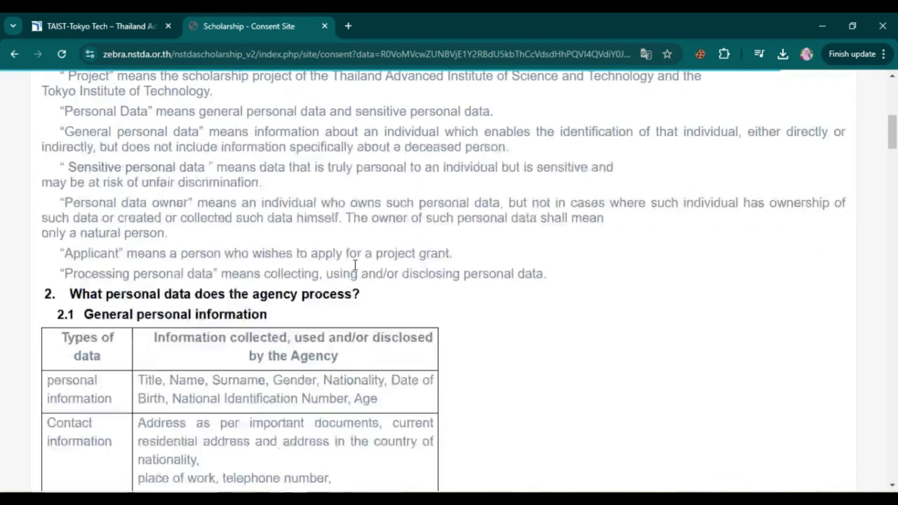
scroll(356, 265, down, 3)
scroll(355, 265, down, 5)
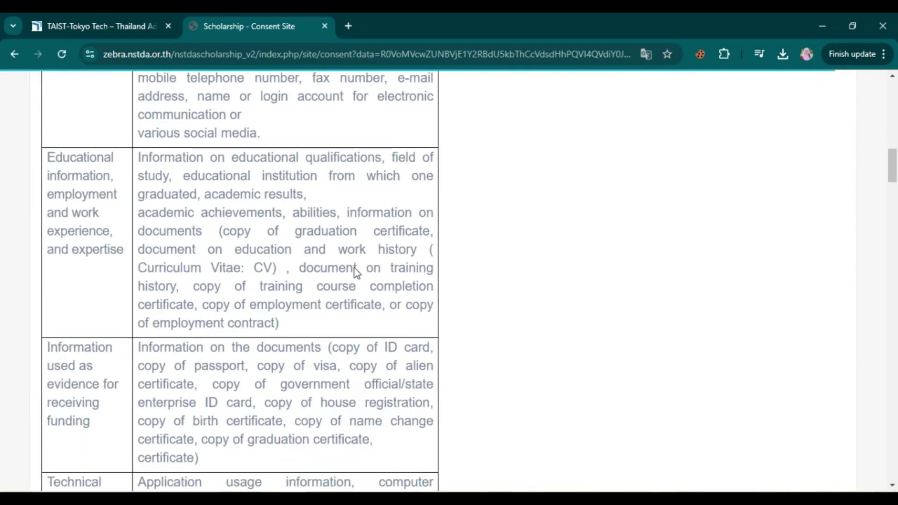
scroll(356, 271, down, 2)
scroll(356, 267, down, 5)
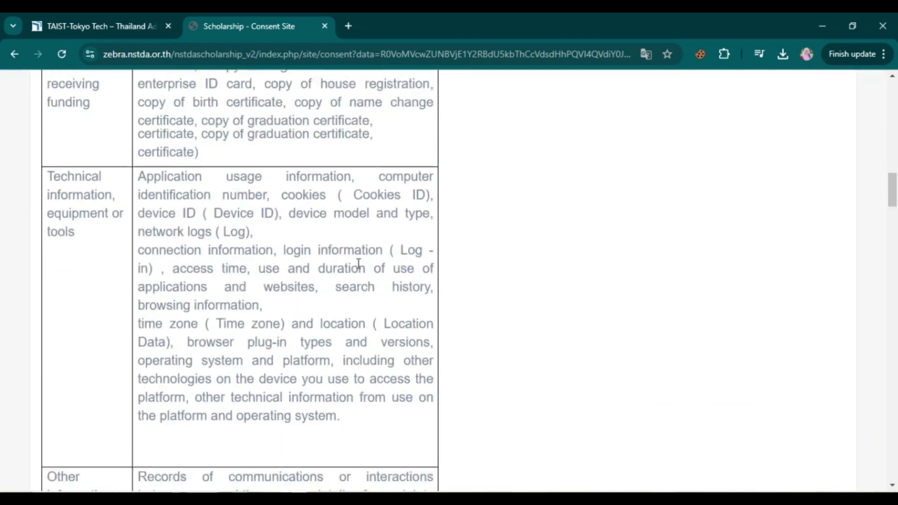
scroll(358, 263, down, 10)
key(End)
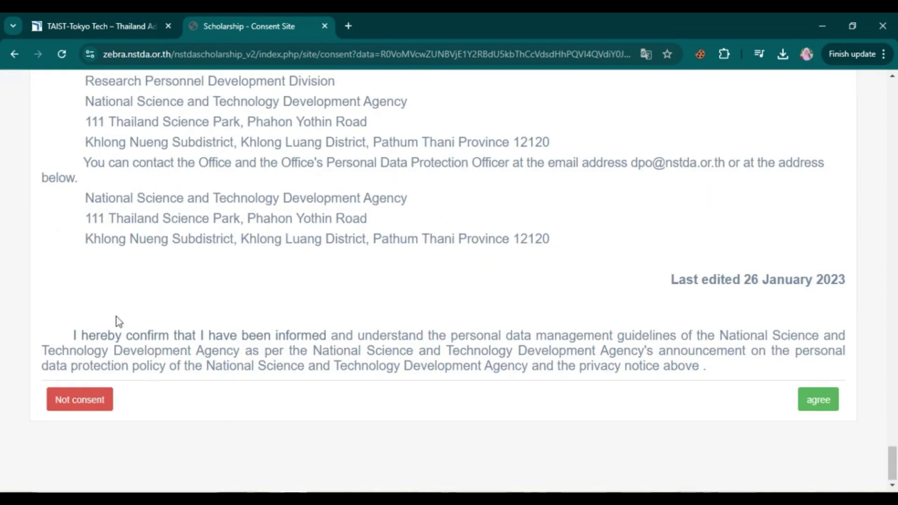
click(808, 403)
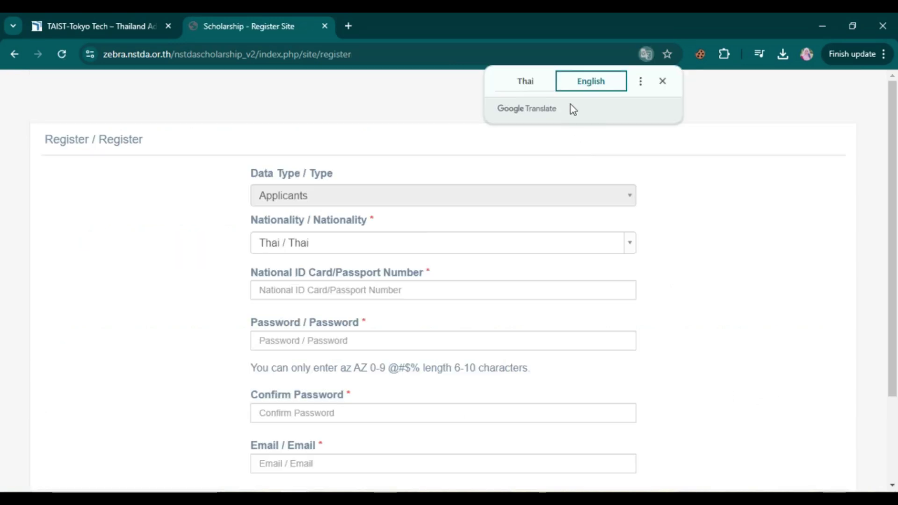
Register a Pakistani applicant account with the passport number, suggested password and autofilled e-mail.
scroll(308, 117, down, 2)
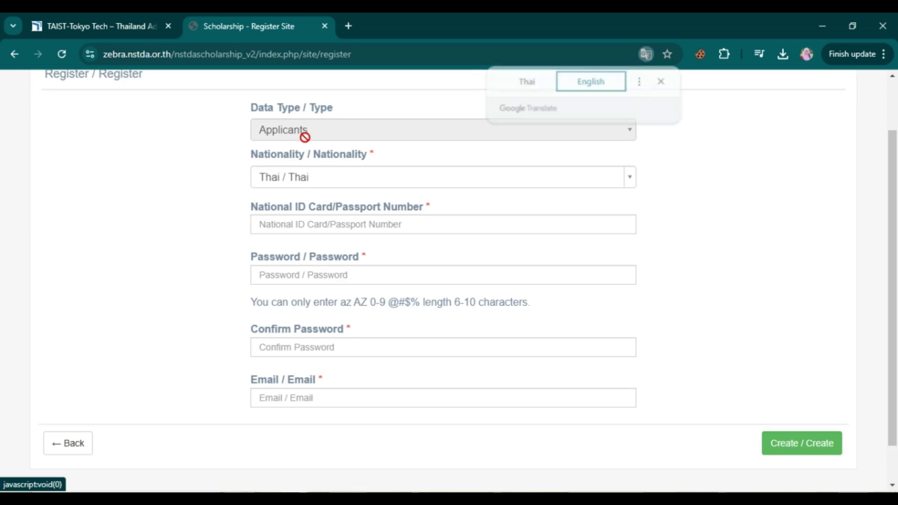
click(352, 178)
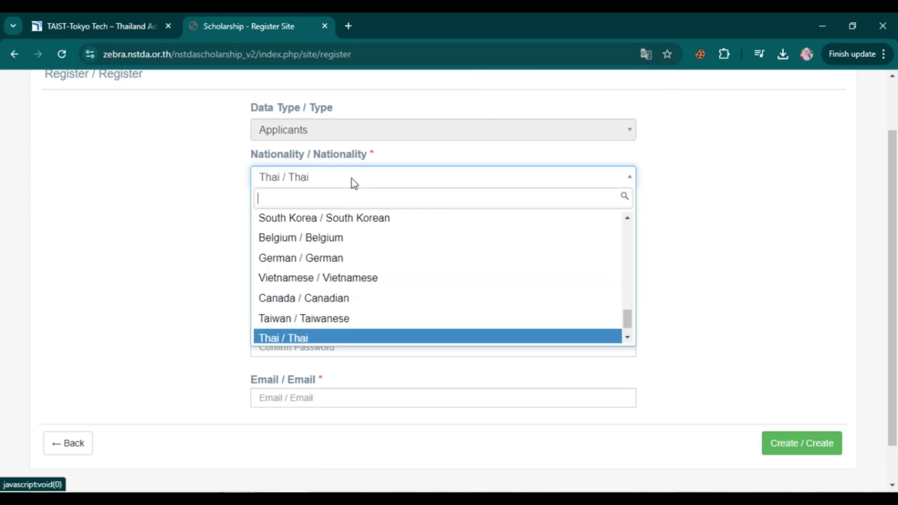
click(326, 227)
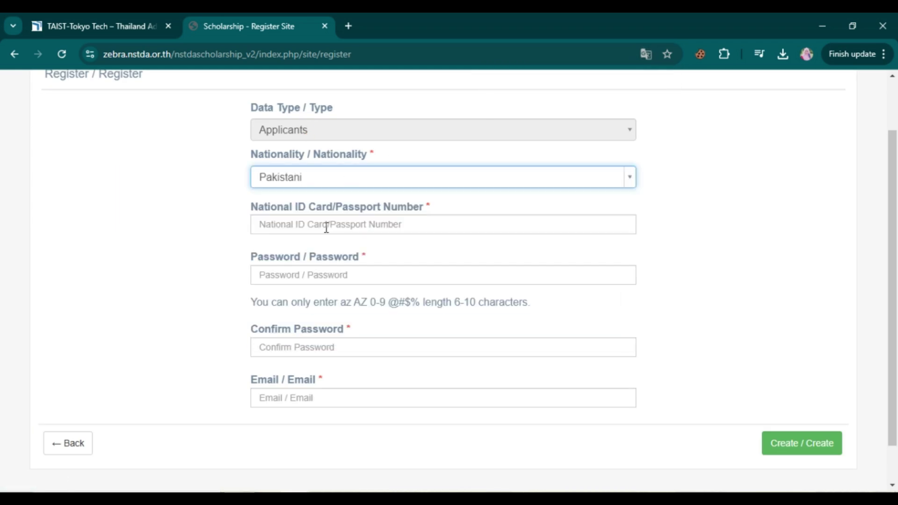
click(328, 226)
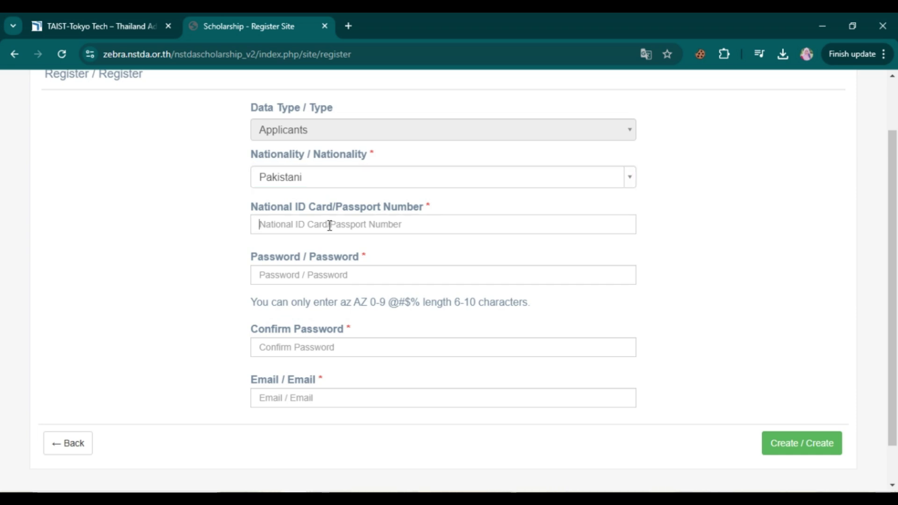
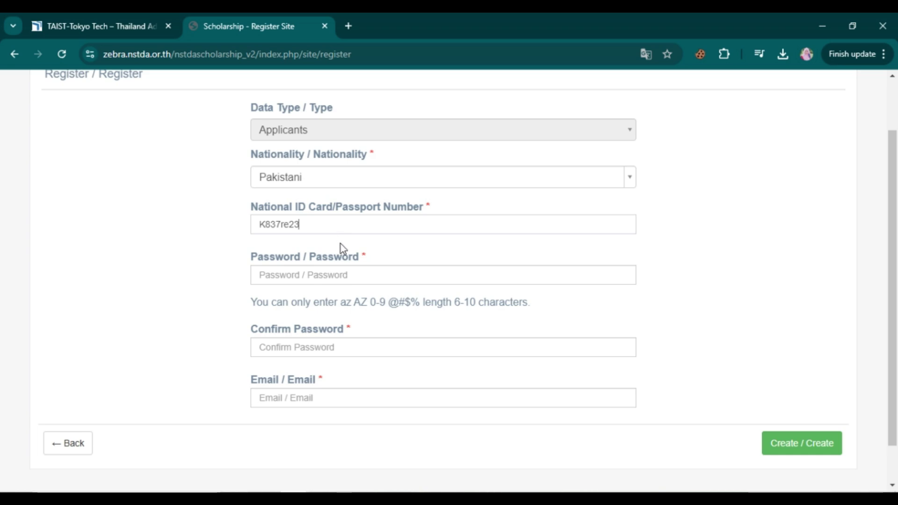
click(328, 278)
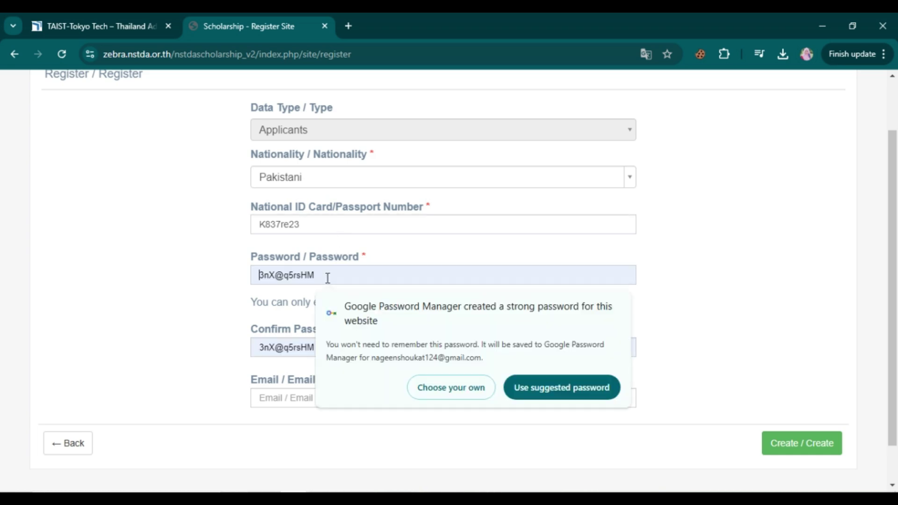
click(296, 394)
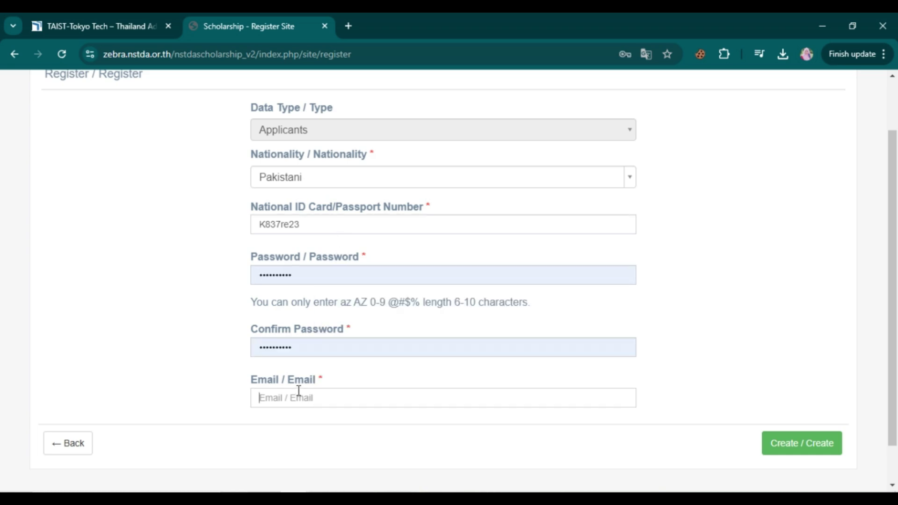
click(405, 337)
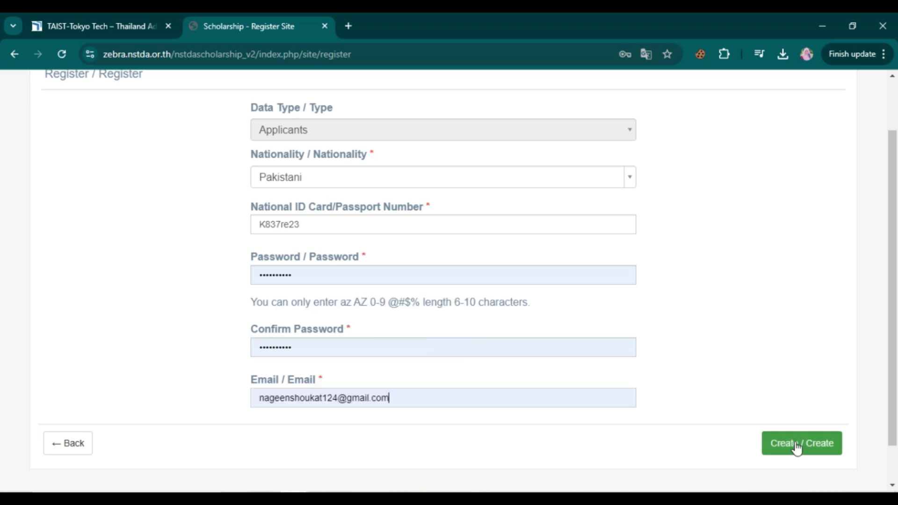
click(796, 448)
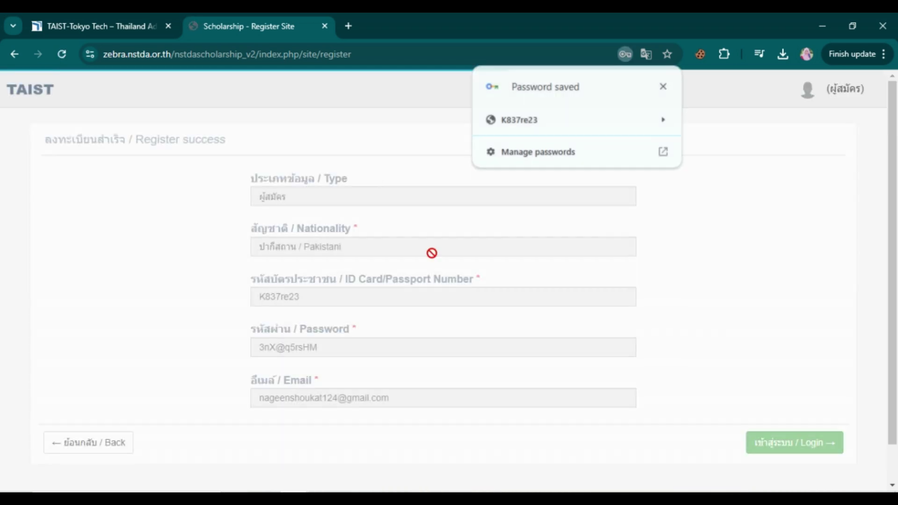
Log in to the new account and translate the portal page into English.
click(805, 447)
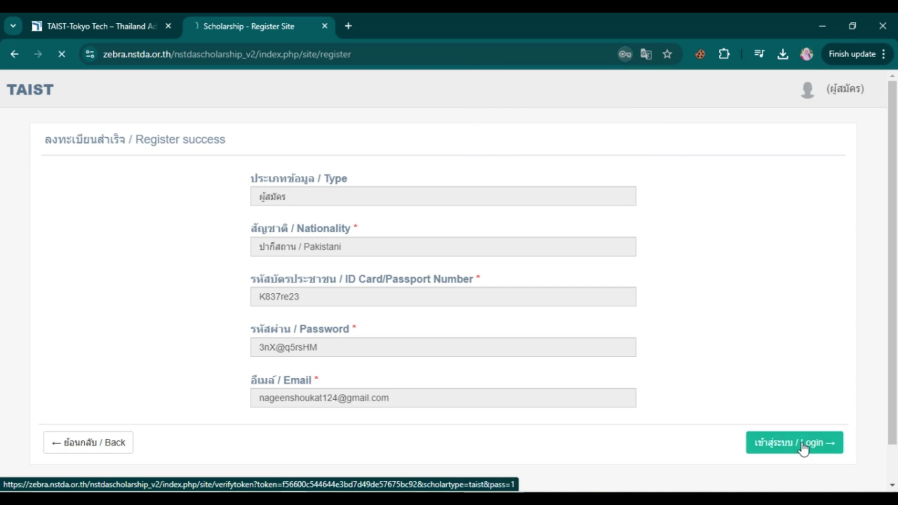
right_click(478, 225)
click(564, 446)
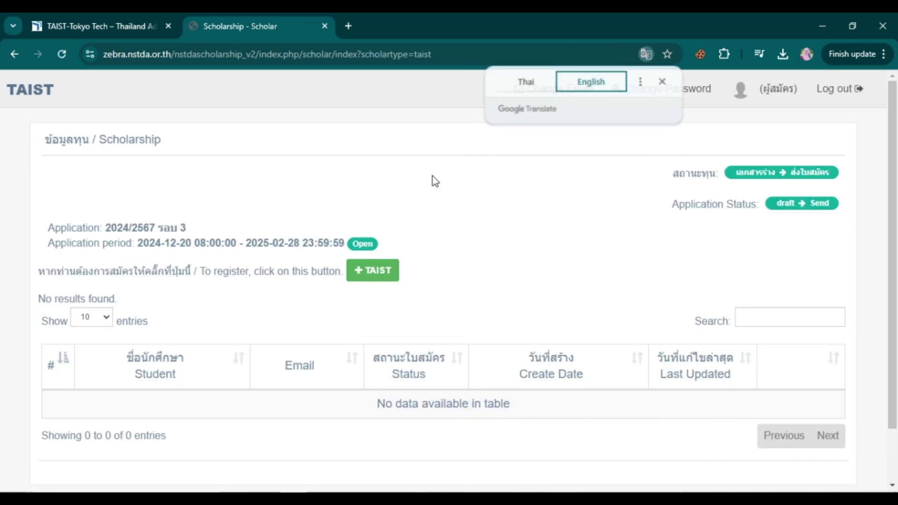
Start a new TAIST application with the green + TAIST button and save the Photo step.
scroll(150, 389, down, 1)
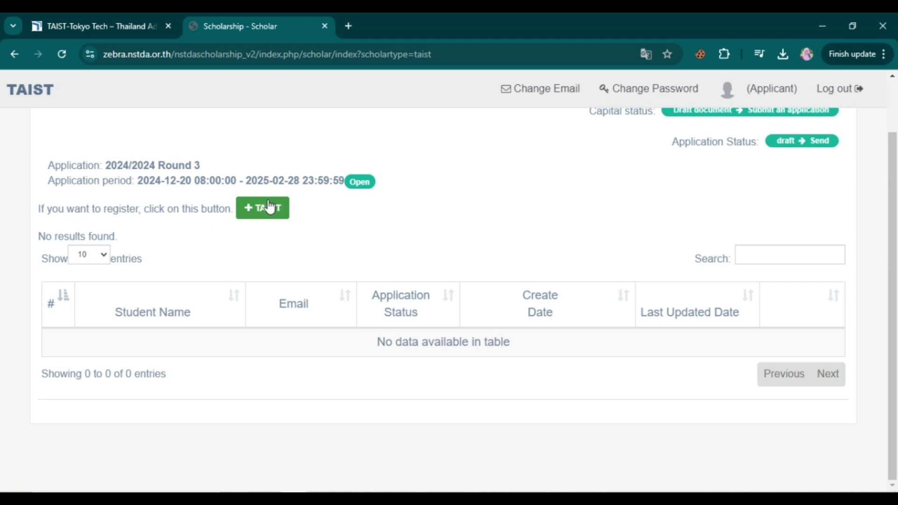
click(260, 218)
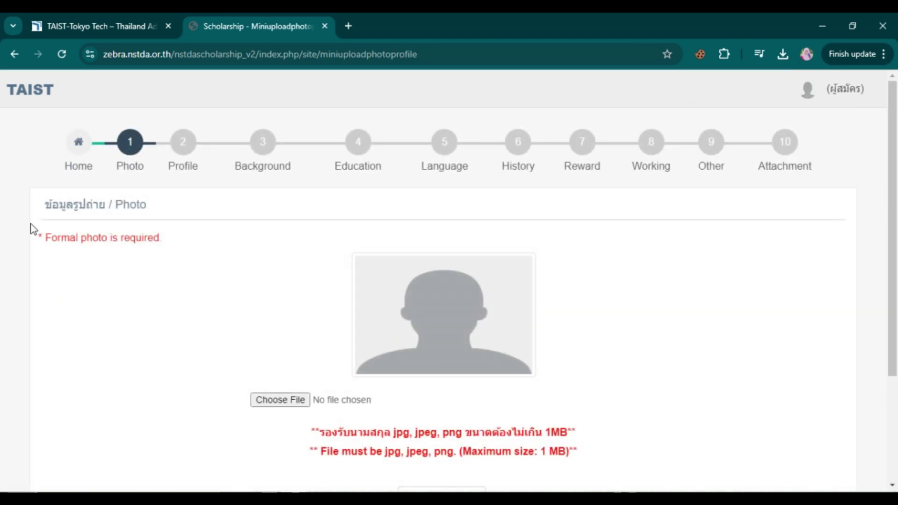
scroll(255, 293, down, 1)
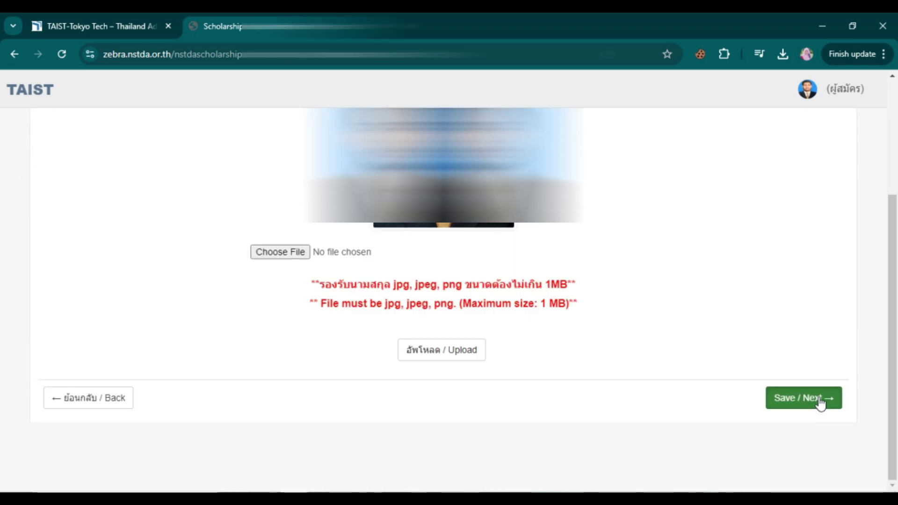
click(819, 402)
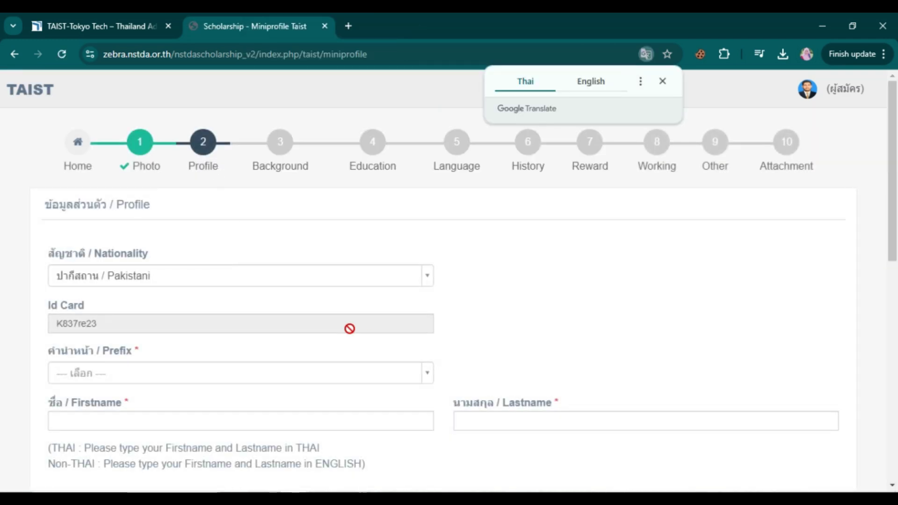
Autofill the applicant's names and mobile number in the Profile form, and open the birthday field.
scroll(309, 283, down, 1)
scroll(148, 229, down, 1)
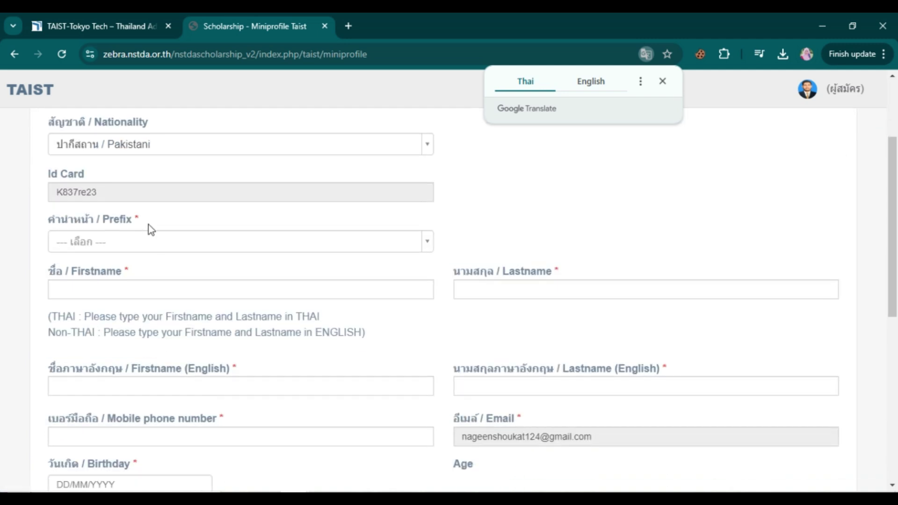
scroll(176, 200, down, 1)
scroll(172, 158, up, 1)
scroll(108, 199, down, 2)
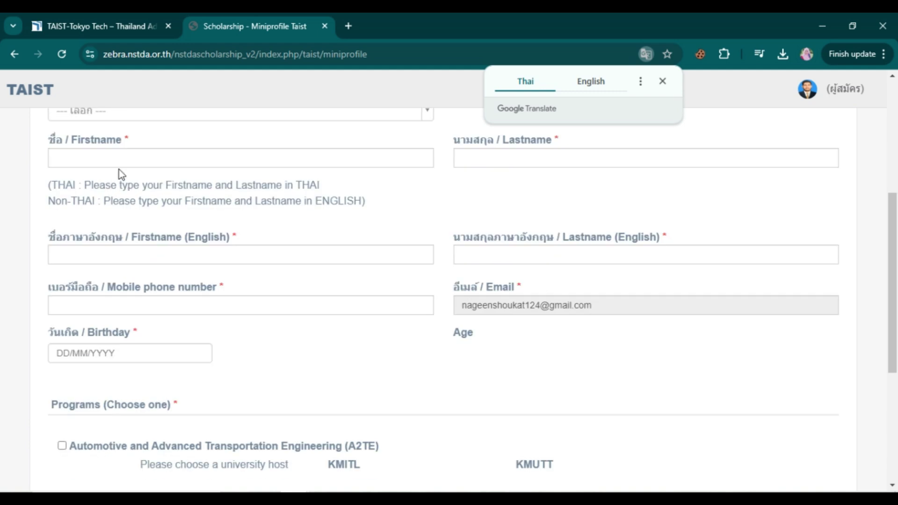
scroll(119, 169, up, 1)
click(326, 226)
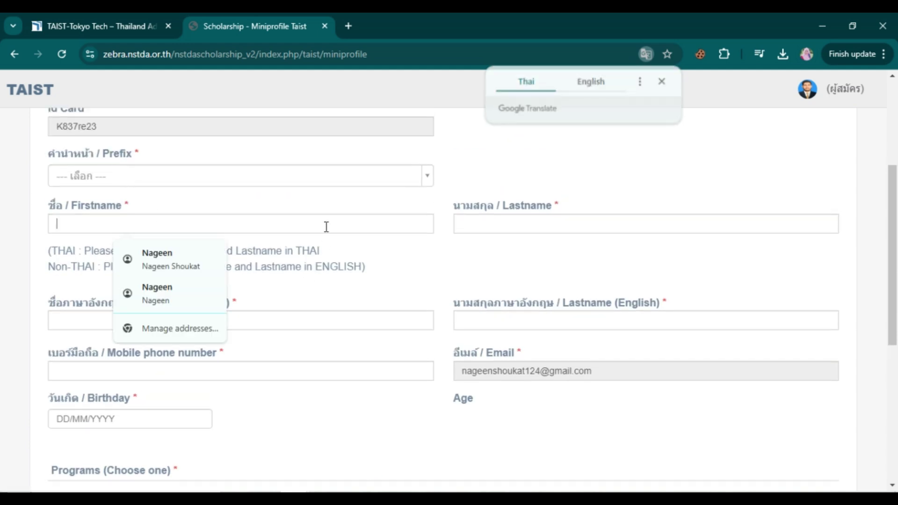
click(172, 255)
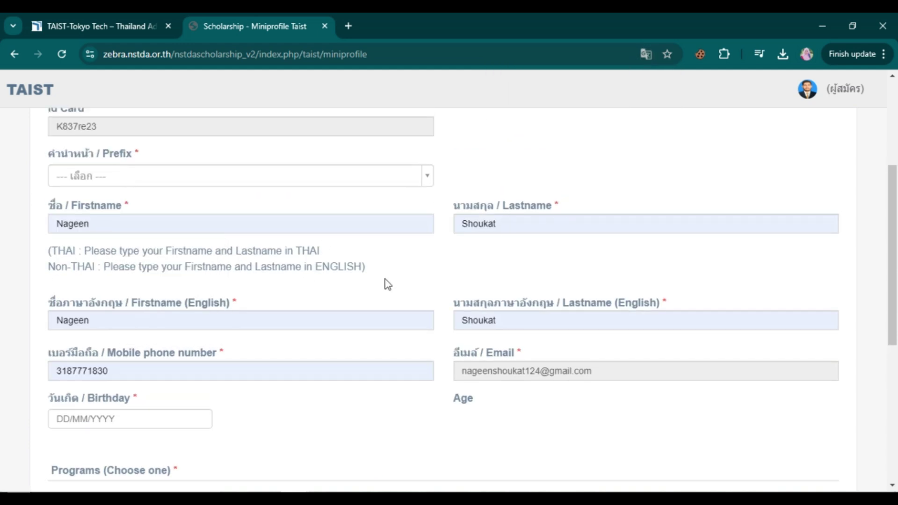
scroll(124, 225, down, 1)
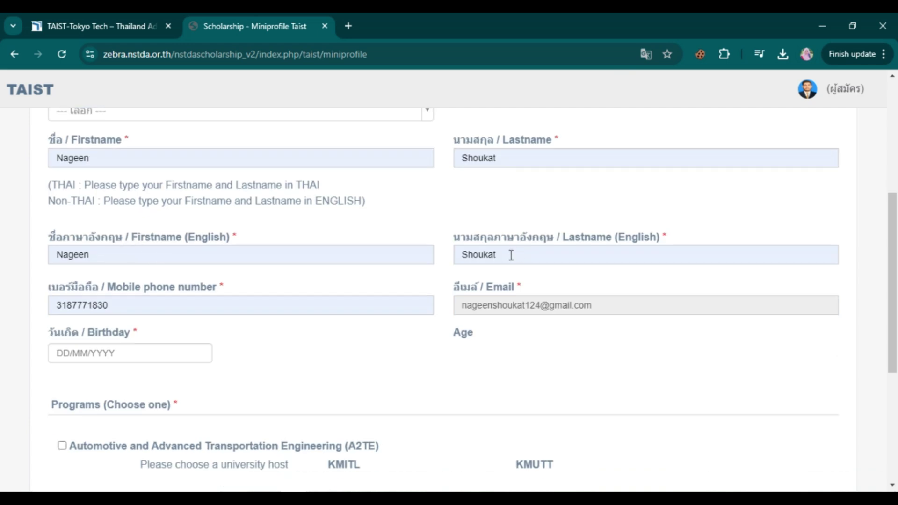
scroll(214, 270, down, 2)
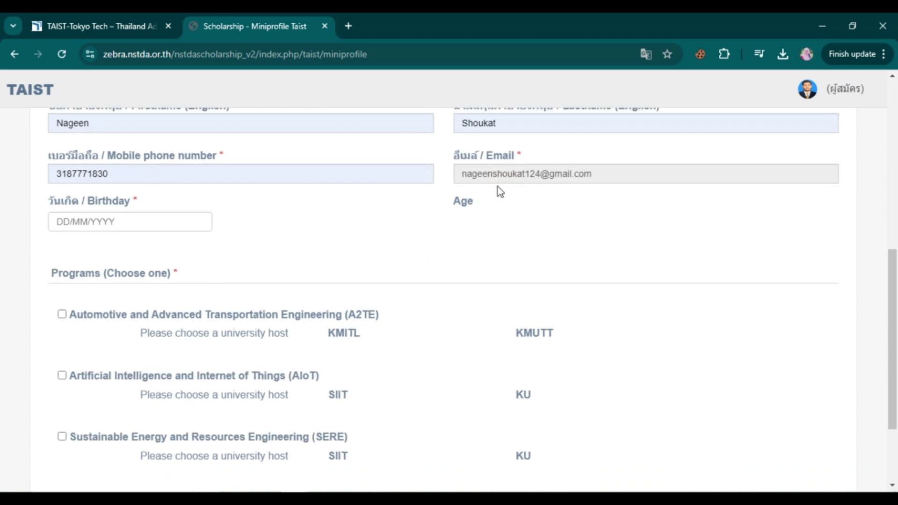
click(186, 222)
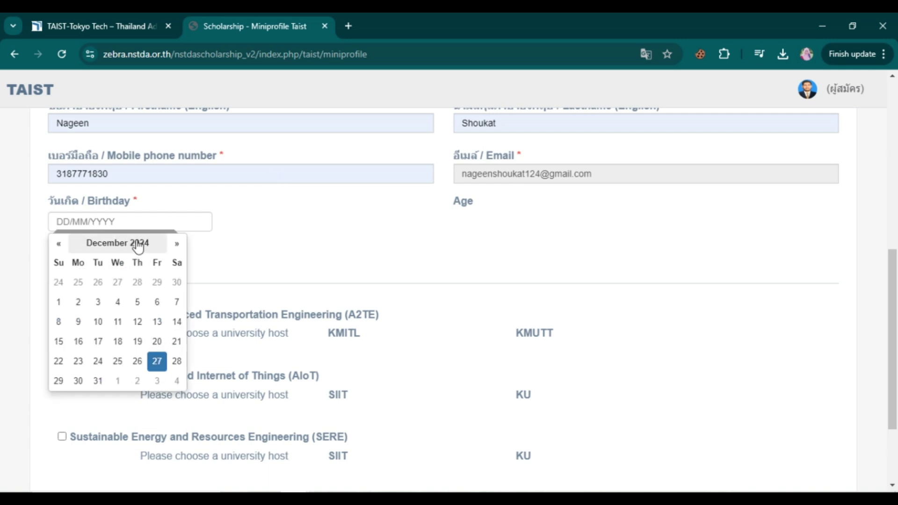
scroll(120, 192, down, 2)
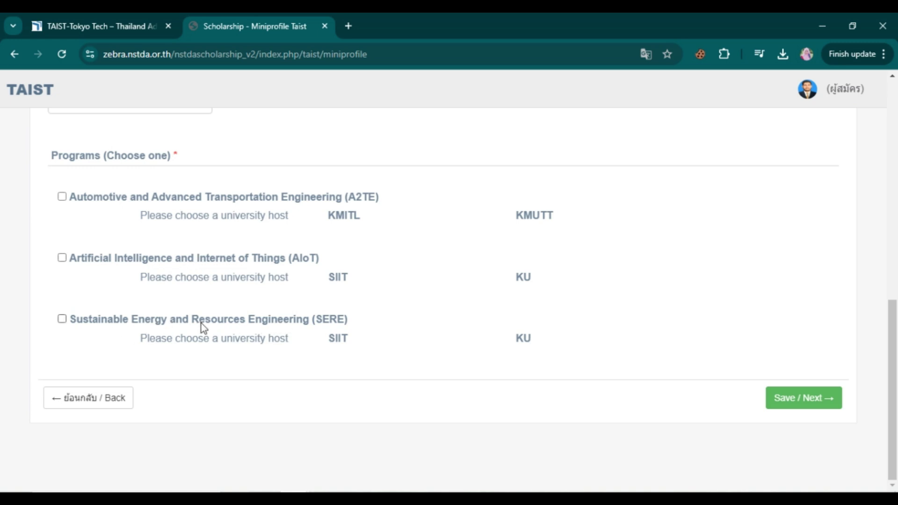
Choose the SERE programme with KU as university host and save the profile.
click(61, 319)
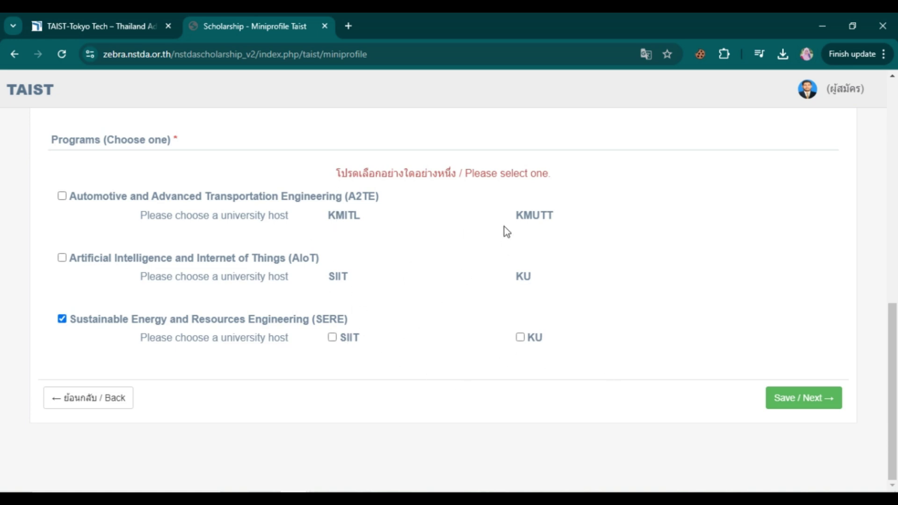
click(520, 337)
click(790, 398)
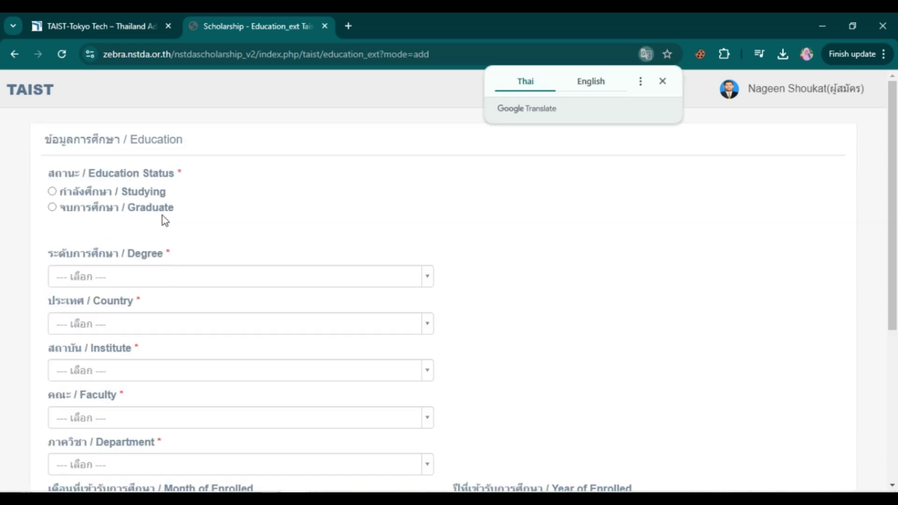
Mark the entry as graduated: Bachelor's Degree, Pakistan, institute Other named 'University of Lahore'.
click(53, 208)
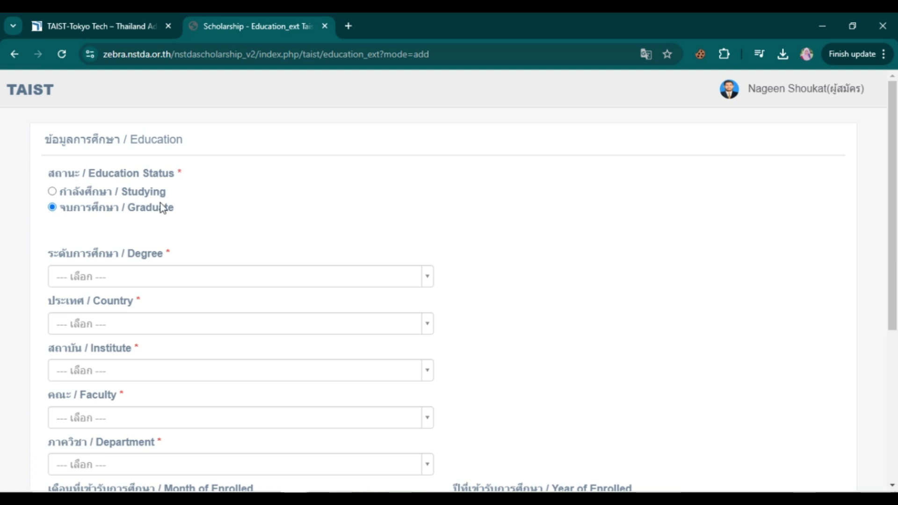
scroll(165, 206, down, 3)
click(324, 152)
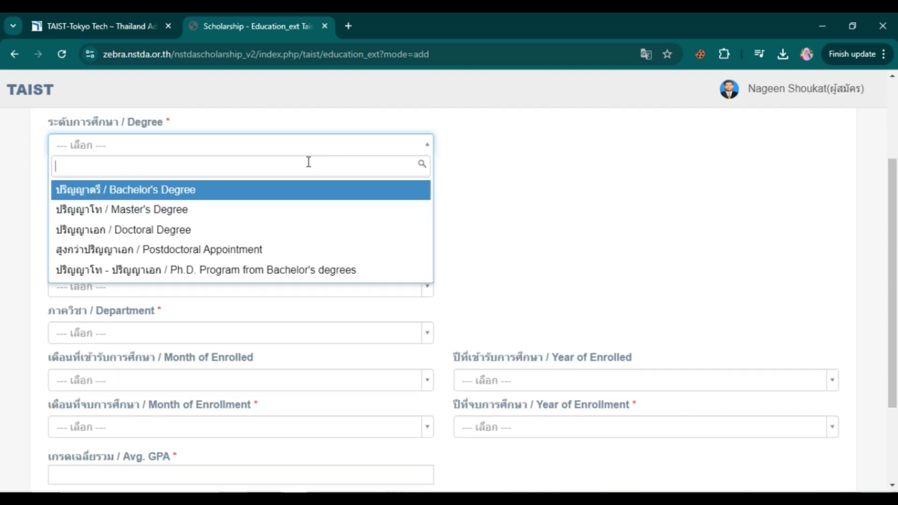
click(191, 197)
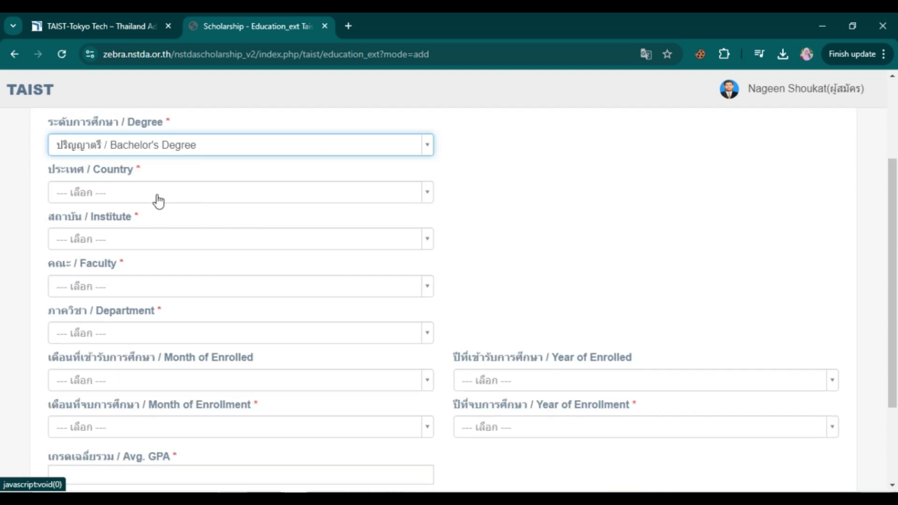
click(236, 189)
text(p)
click(165, 256)
click(164, 241)
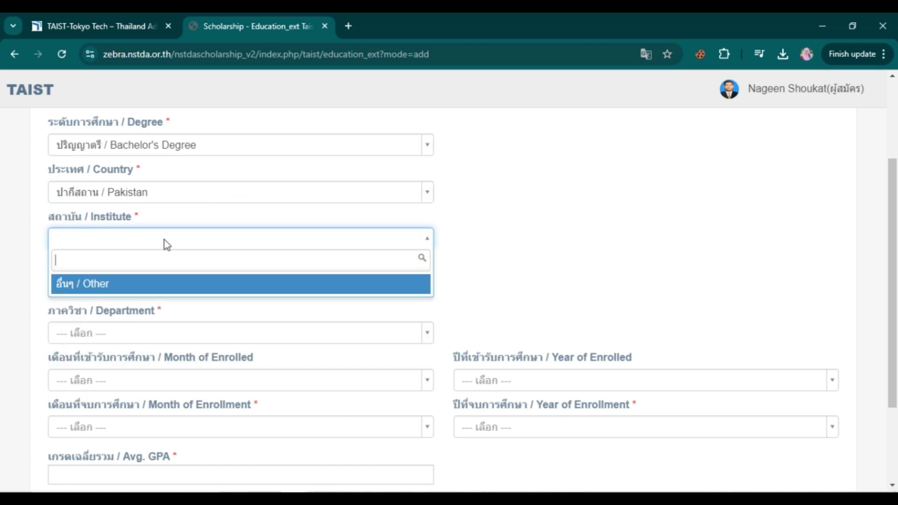
click(143, 293)
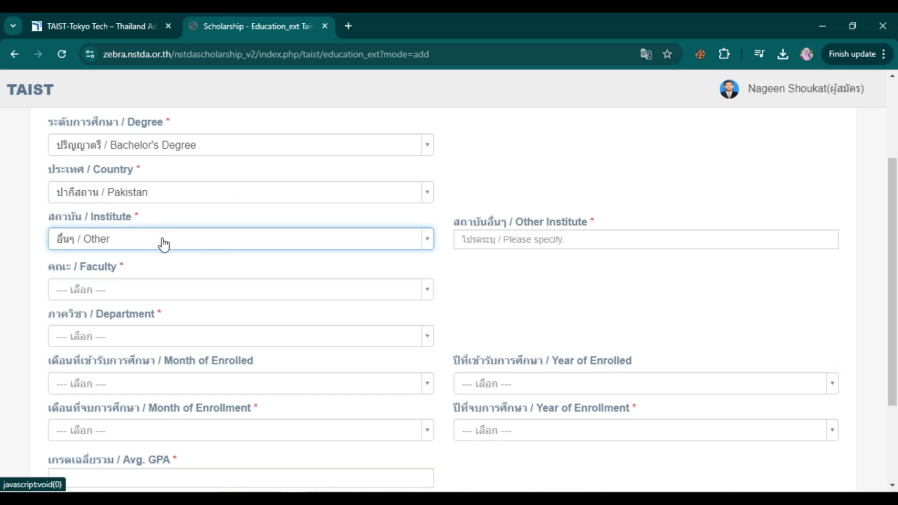
click(536, 243)
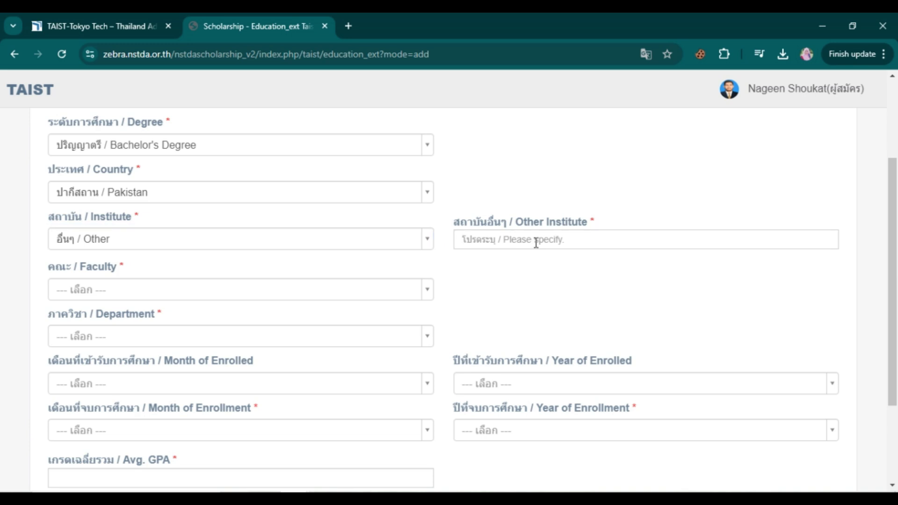
text(University of Lahore)
Set both Faculty and Department to Chemistry.
click(113, 291)
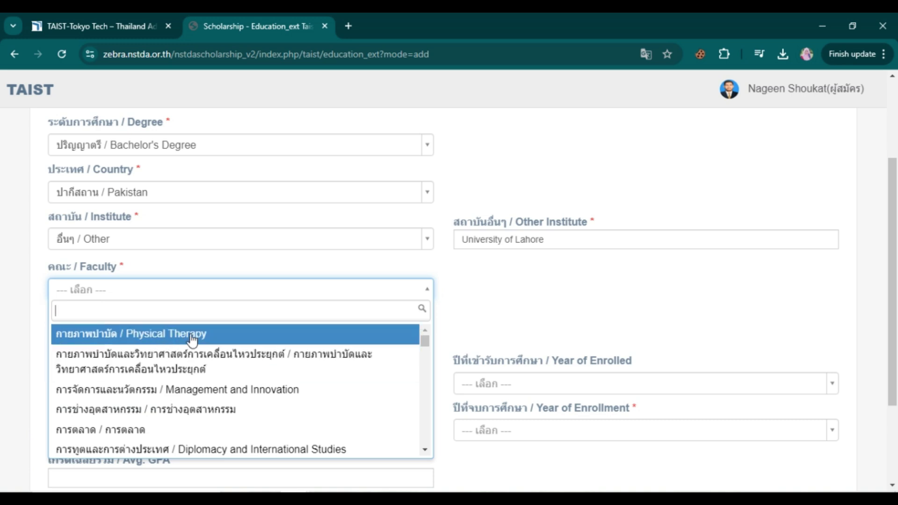
scroll(305, 409, down, 2)
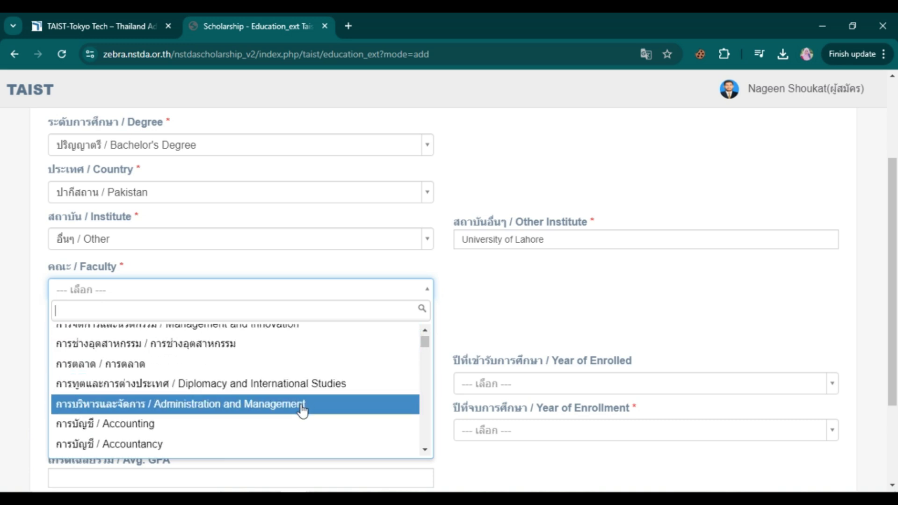
scroll(297, 412, down, 2)
scroll(296, 413, up, 5)
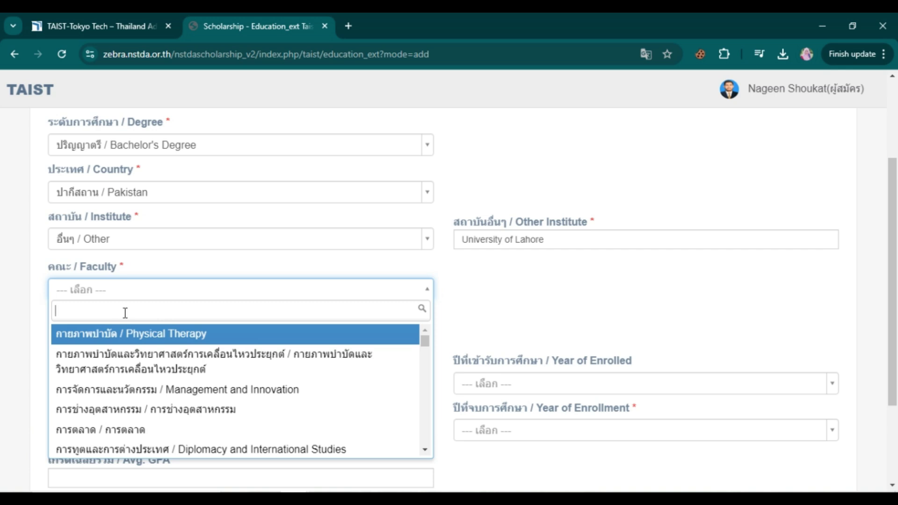
text(chemistry)
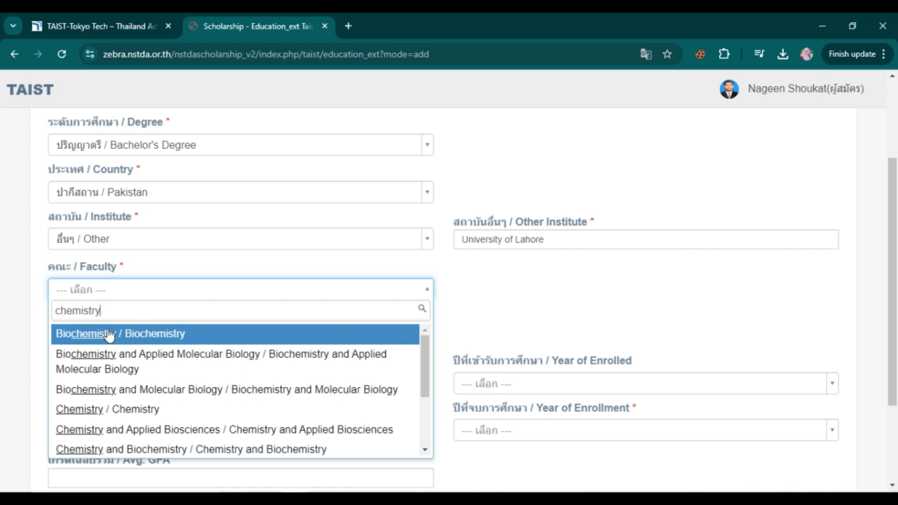
click(97, 411)
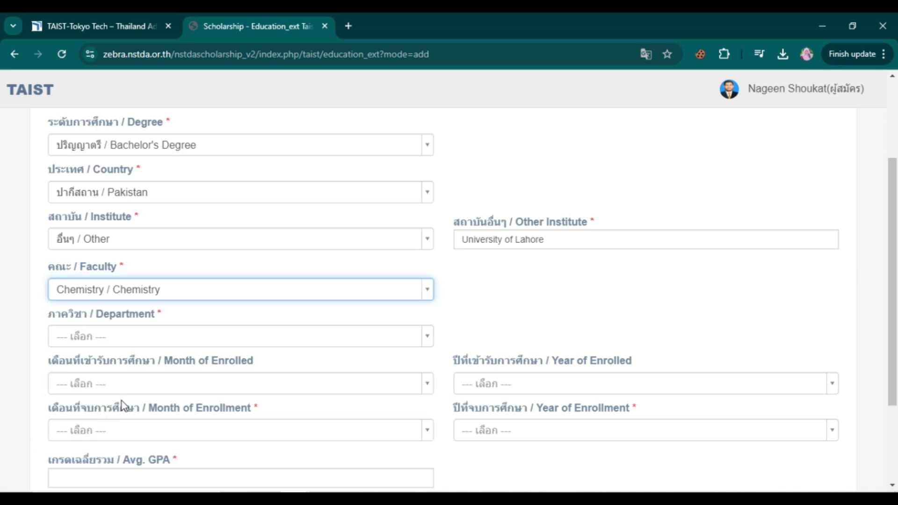
click(368, 343)
text(chemi)
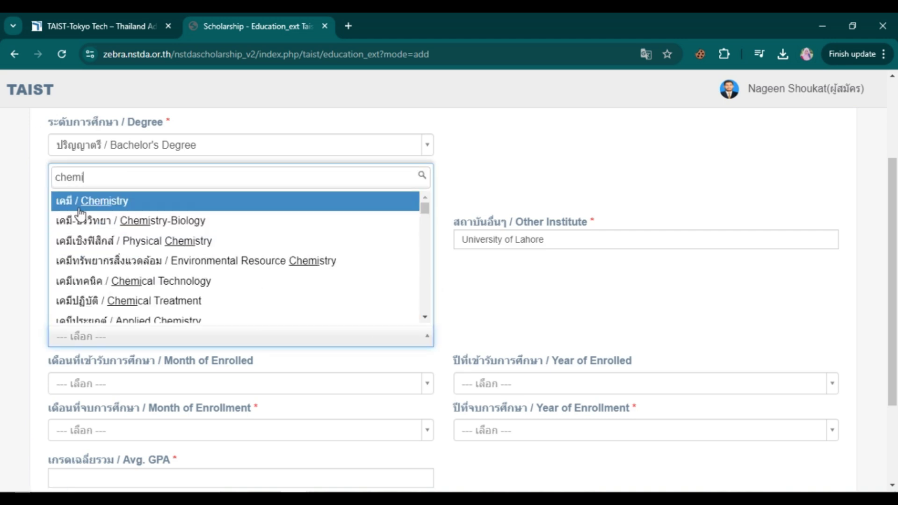
click(95, 202)
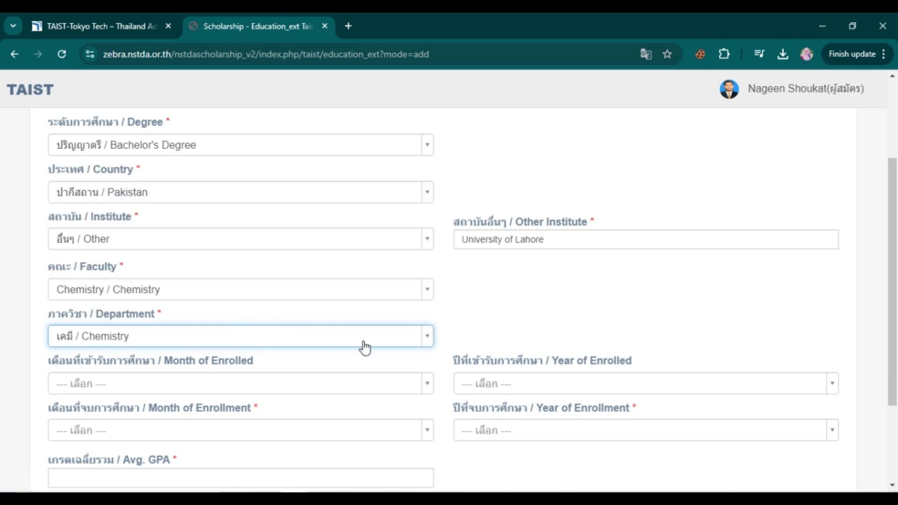
scroll(408, 330, down, 3)
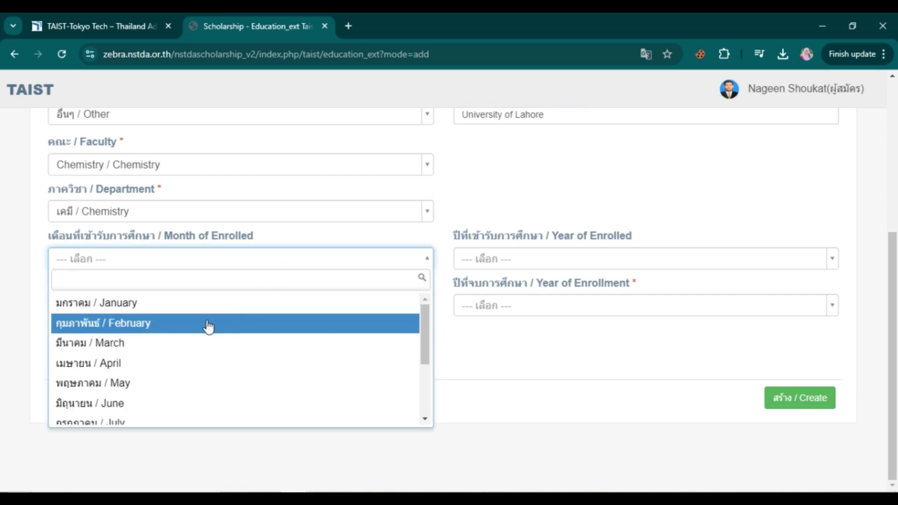
Set the study period from January 2020 to March 2023.
click(206, 304)
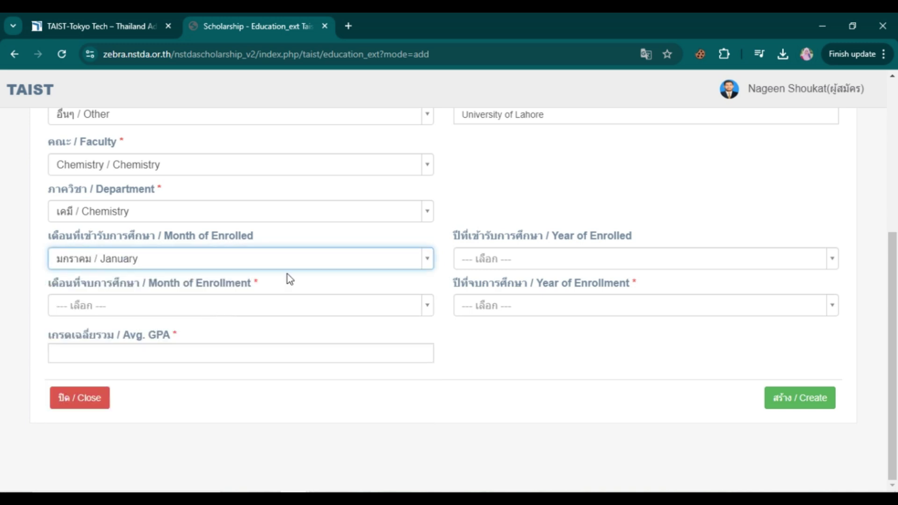
click(590, 261)
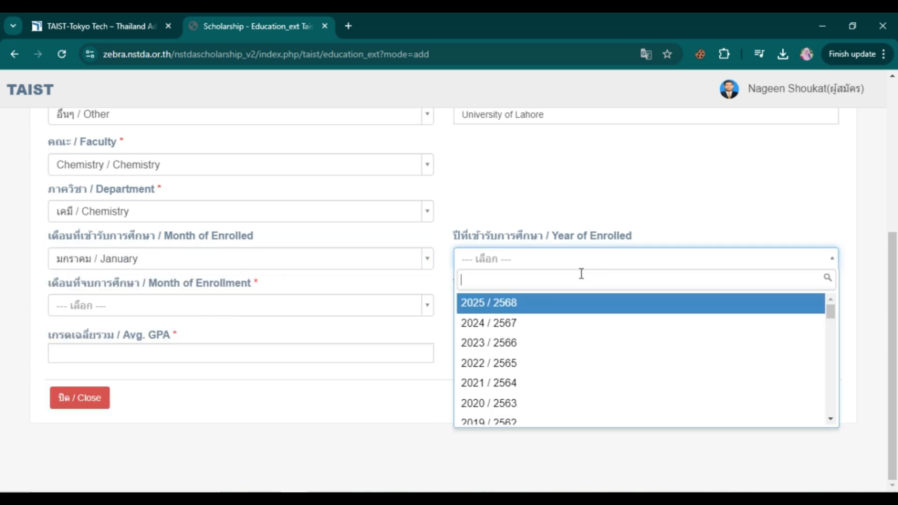
click(519, 403)
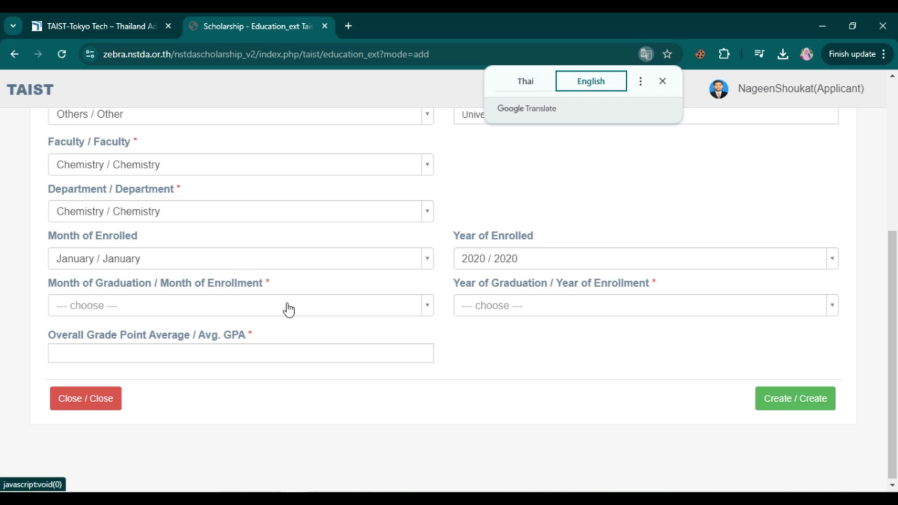
click(283, 309)
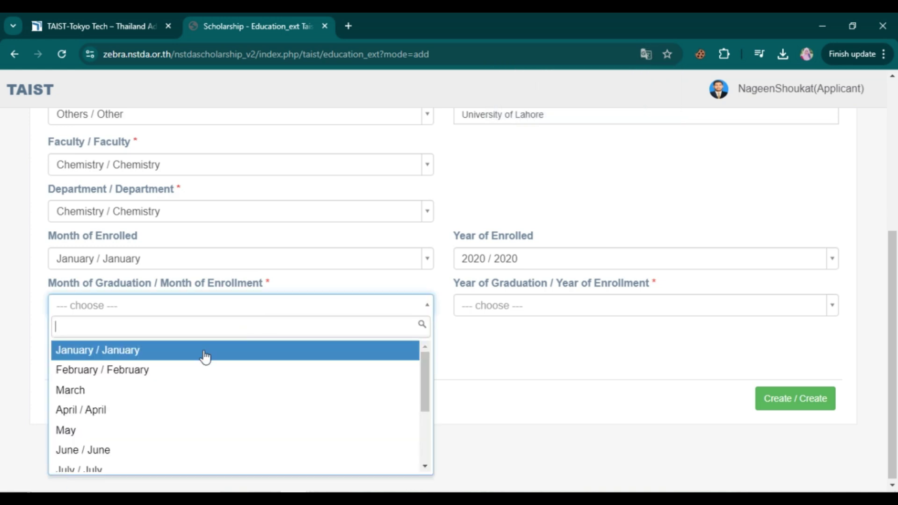
click(167, 390)
click(607, 306)
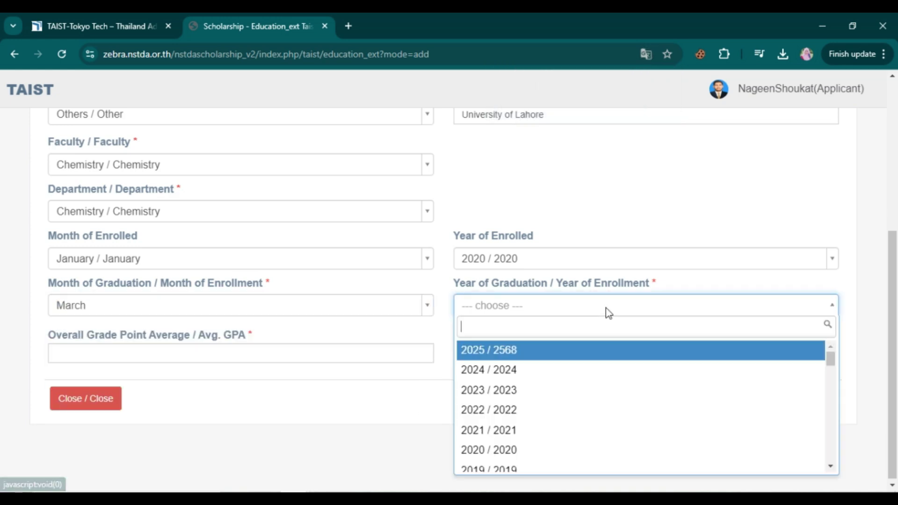
click(522, 391)
Enter an average GPA of 3.75 and create the education entry, confirming with OK.
click(145, 350)
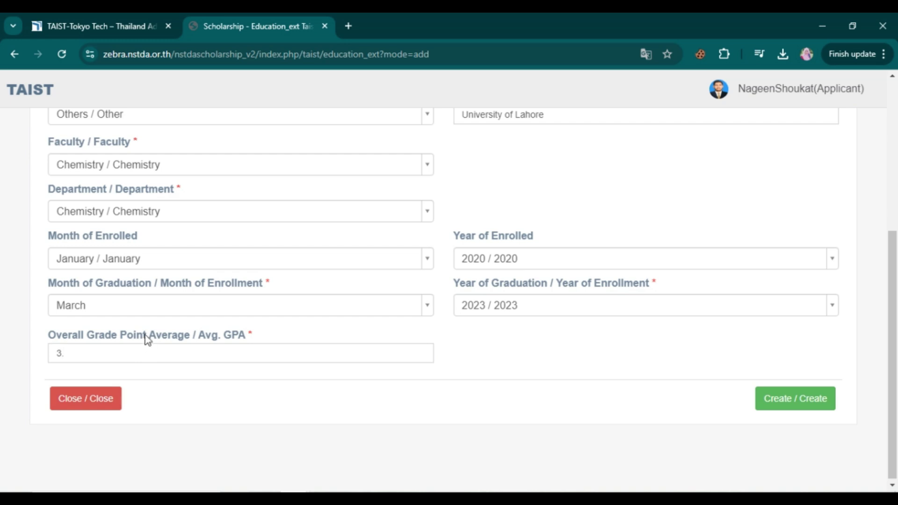
text(3.75)
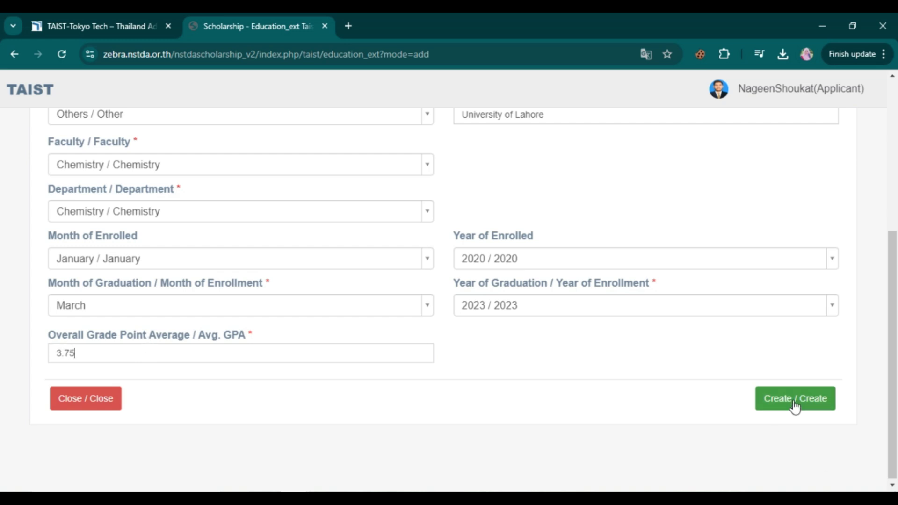
click(793, 405)
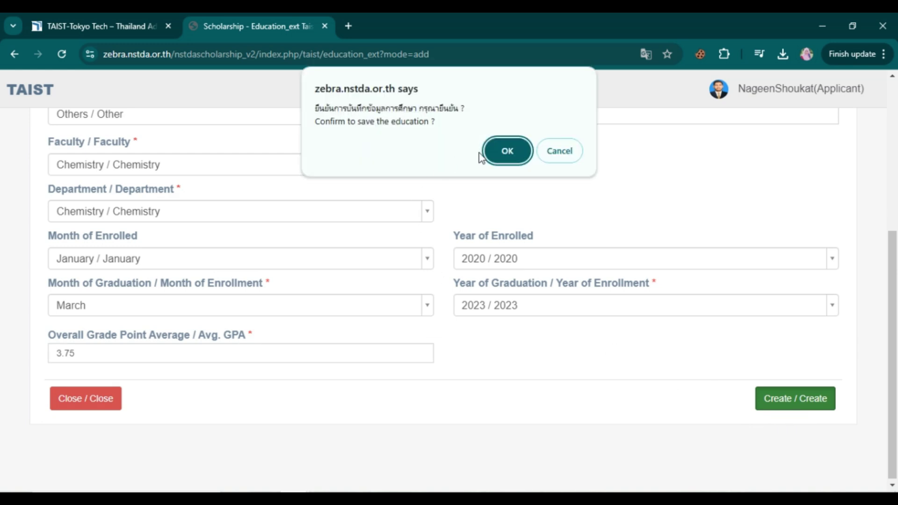
click(512, 153)
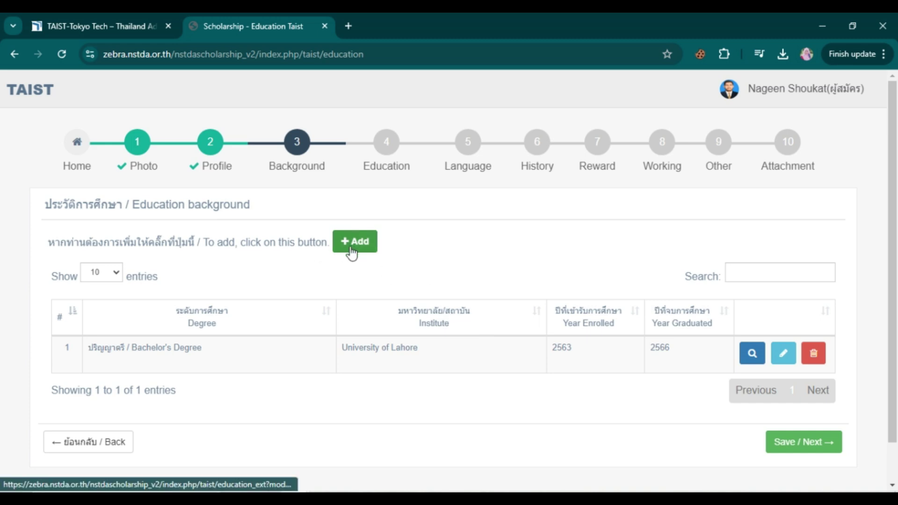
Continue to Highest Education and select the ปริญญาตรี / University of Lahore record.
click(792, 446)
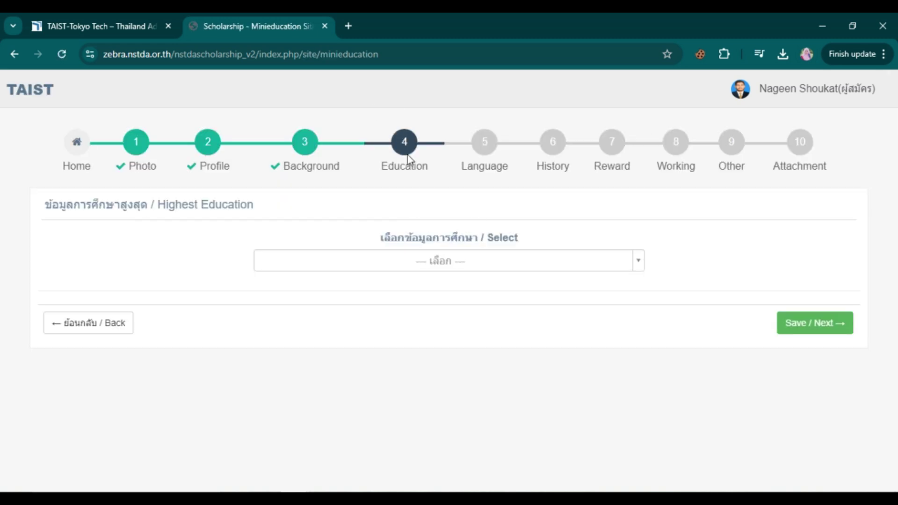
click(578, 267)
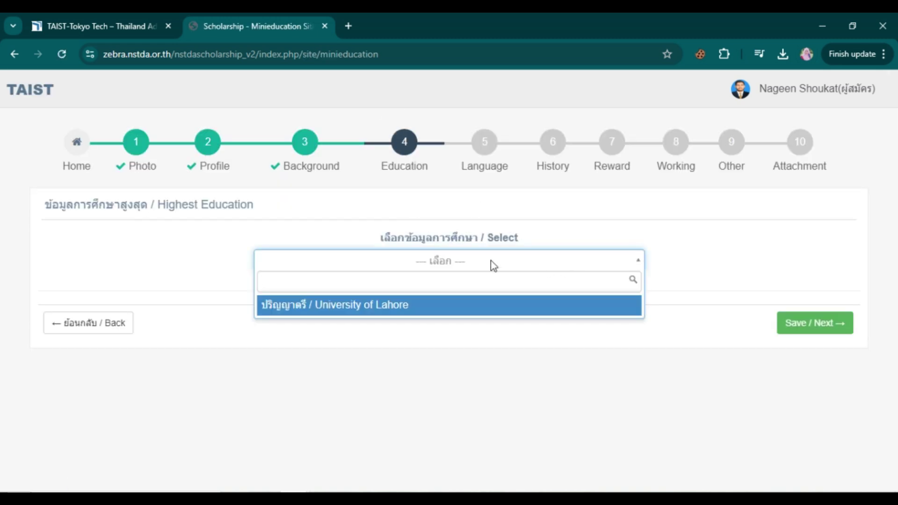
click(396, 310)
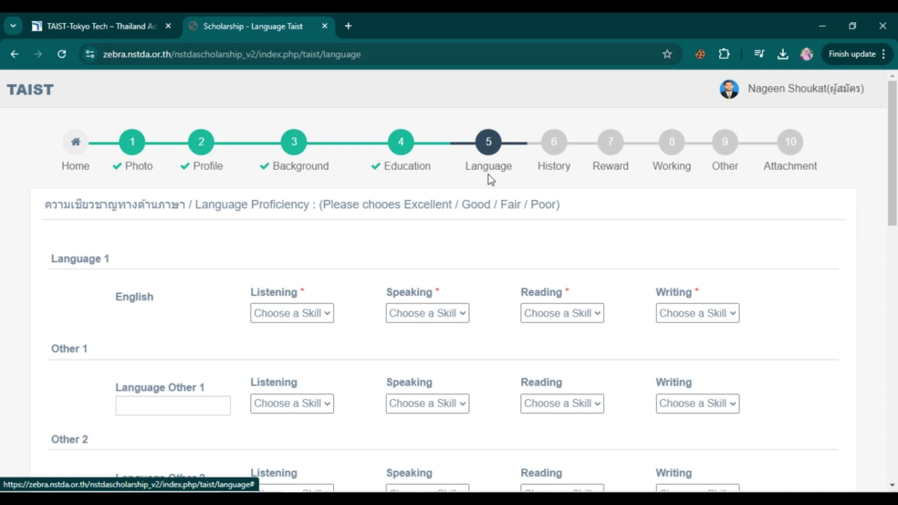
Rate English listening, speaking and reading as Good and writing as Excellent, then save.
scroll(473, 204, down, 1)
drag(51, 193, 111, 193)
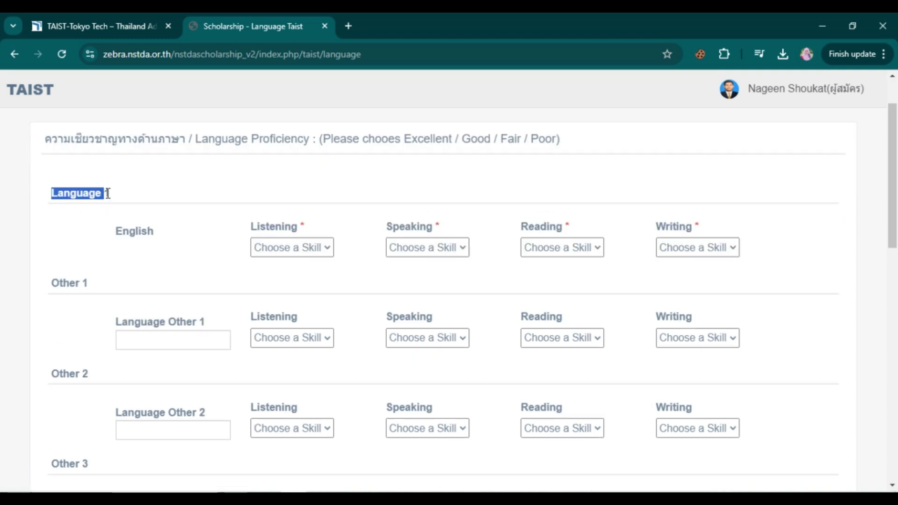
click(157, 221)
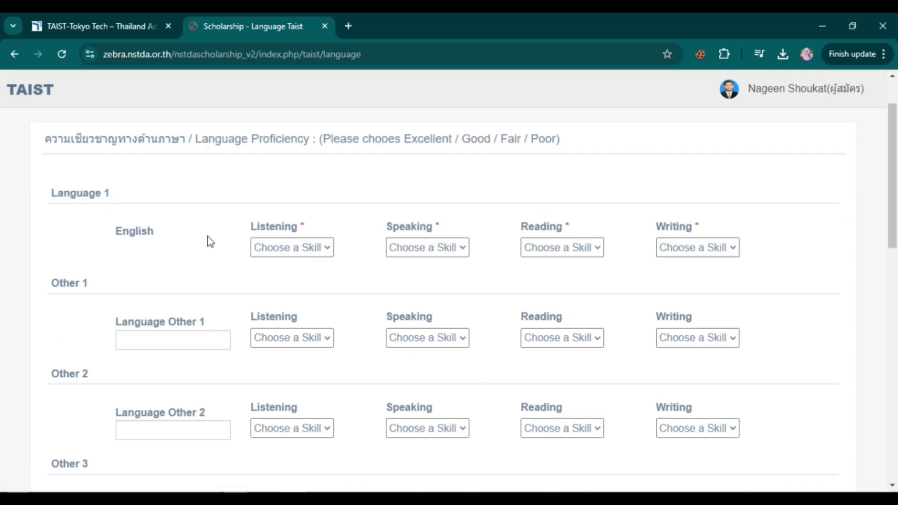
click(294, 246)
click(294, 295)
click(401, 250)
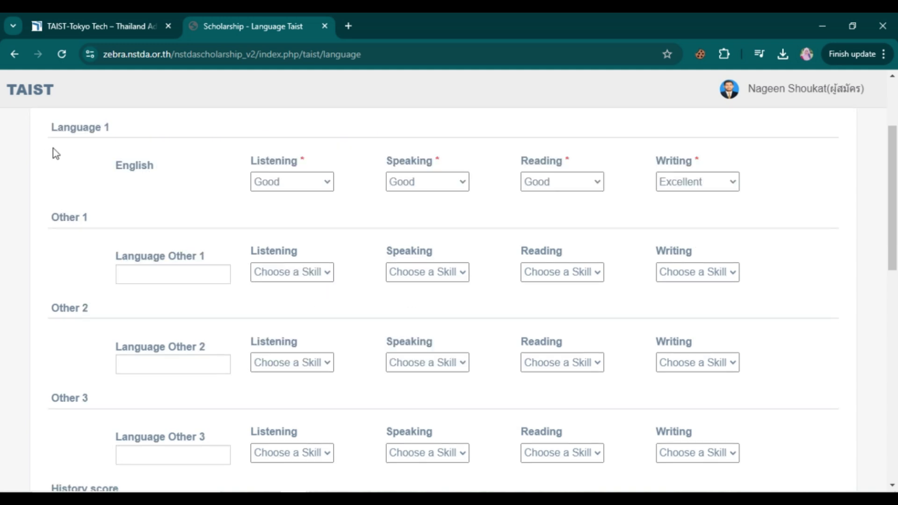
scroll(192, 254, down, 1)
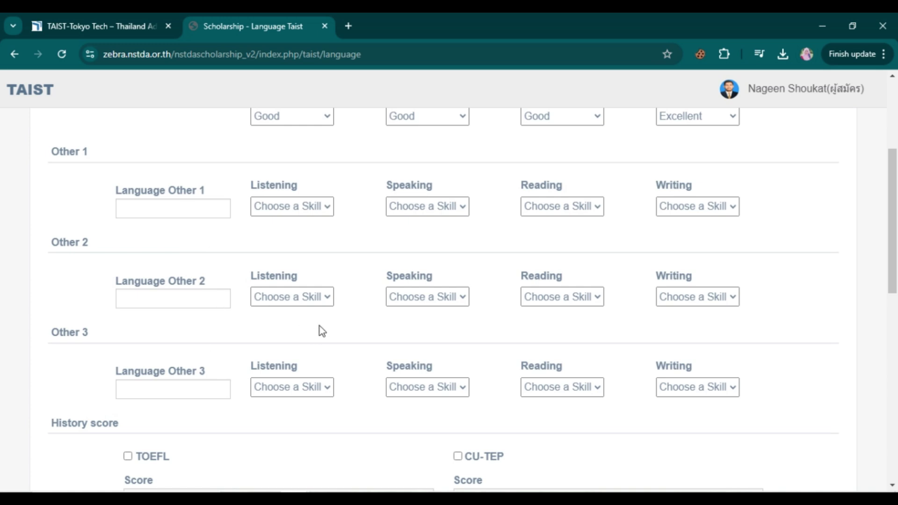
scroll(321, 331, down, 4)
scroll(328, 332, down, 1)
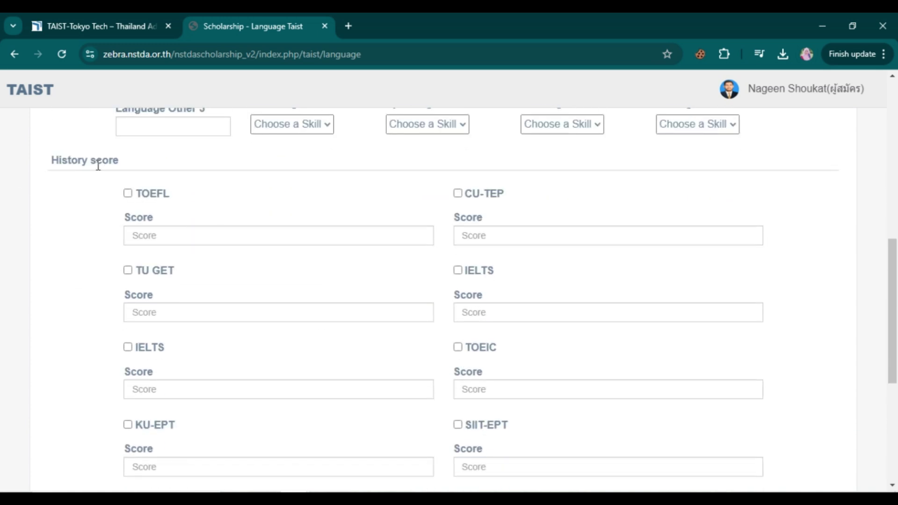
scroll(187, 317, down, 1)
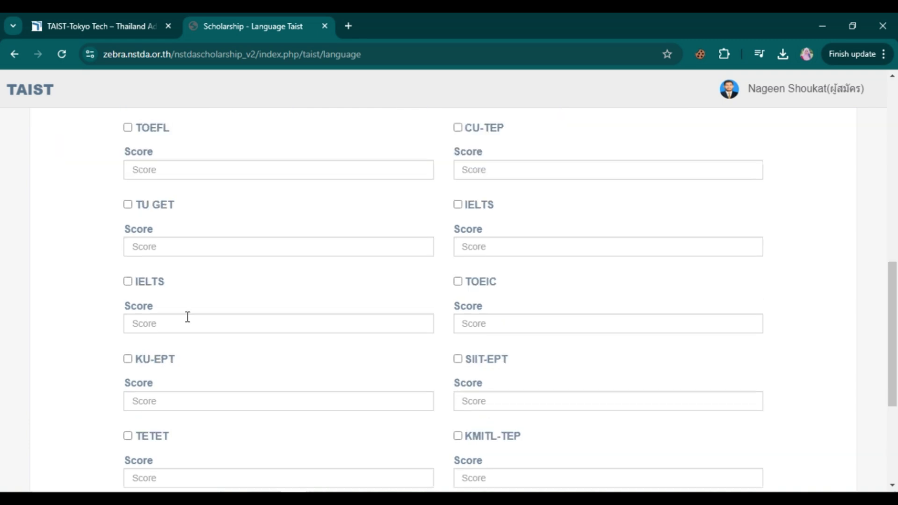
scroll(293, 308, down, 4)
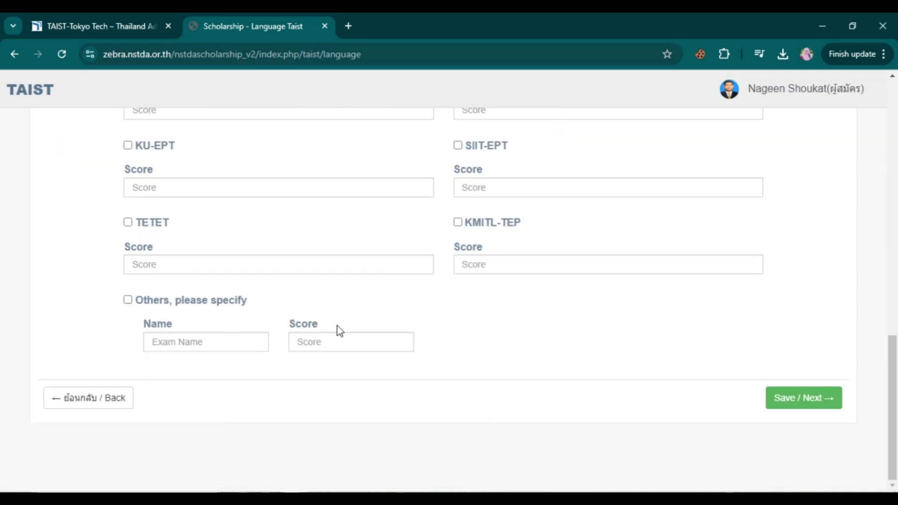
click(778, 399)
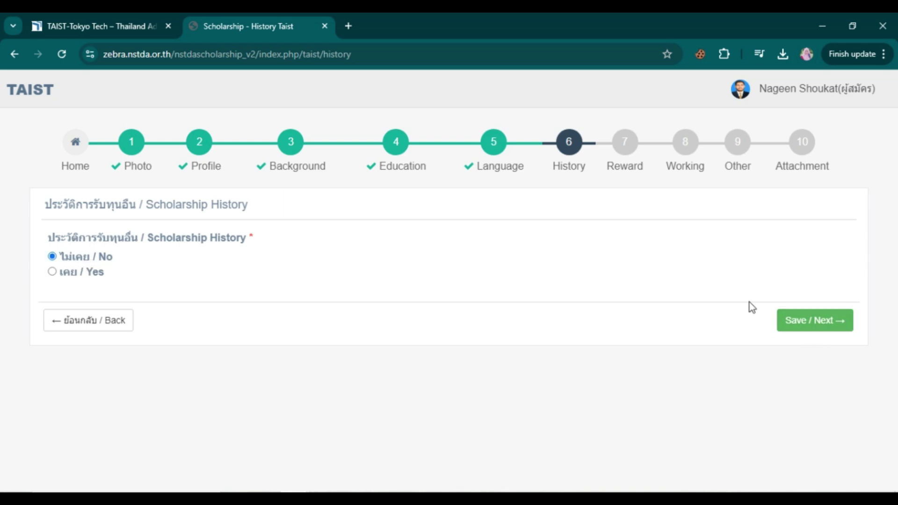
Save Scholarship History with No for prior scholarships.
click(801, 322)
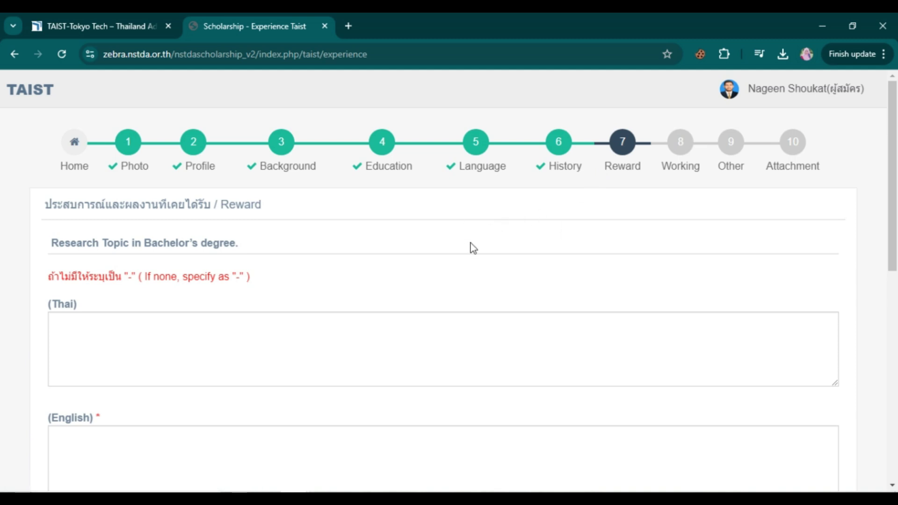
drag(51, 243, 236, 247)
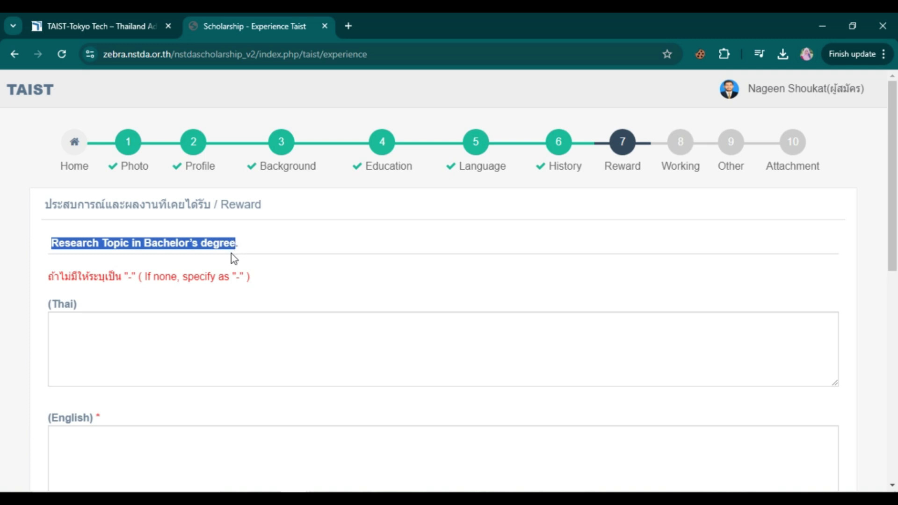
scroll(231, 253, down, 1)
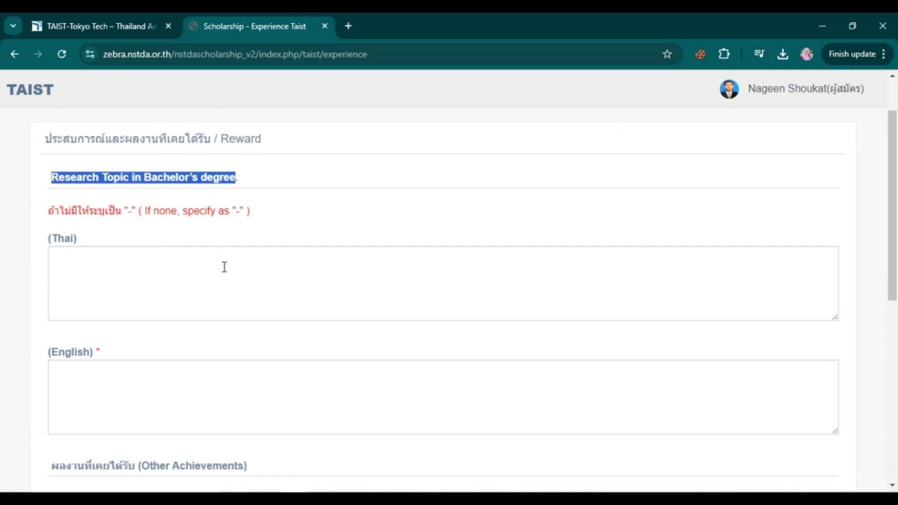
Paste '-' as the English bachelor's research topic and save the Reward step.
click(80, 380)
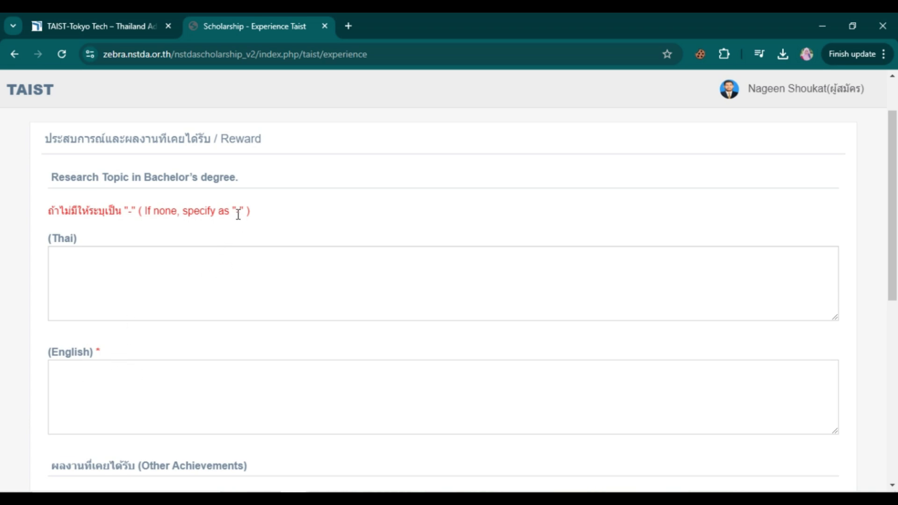
drag(233, 210, 244, 211)
key(ctrl+c)
click(114, 380)
key(ctrl+v)
scroll(124, 416, down, 6)
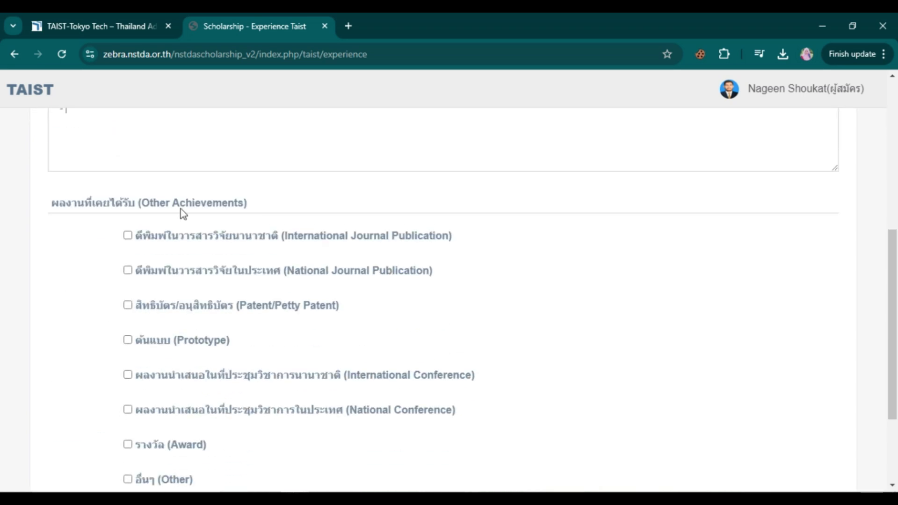
scroll(181, 286, down, 3)
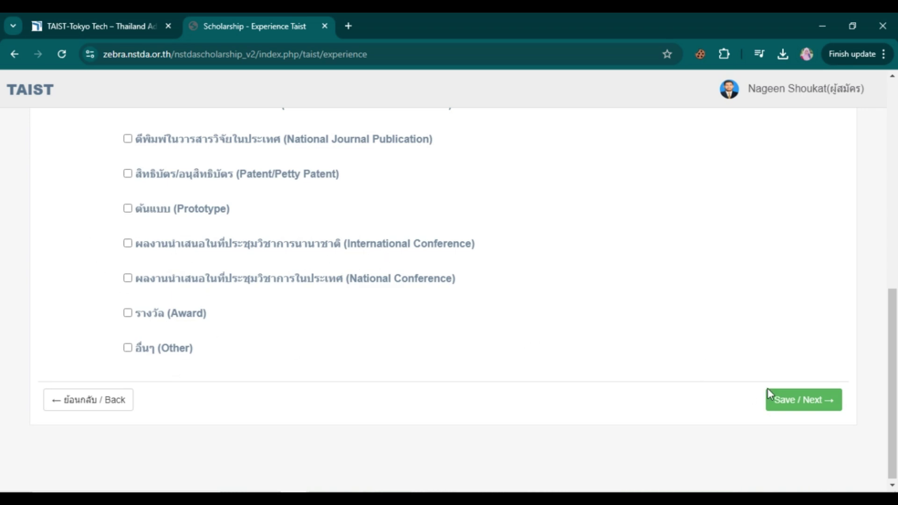
click(793, 405)
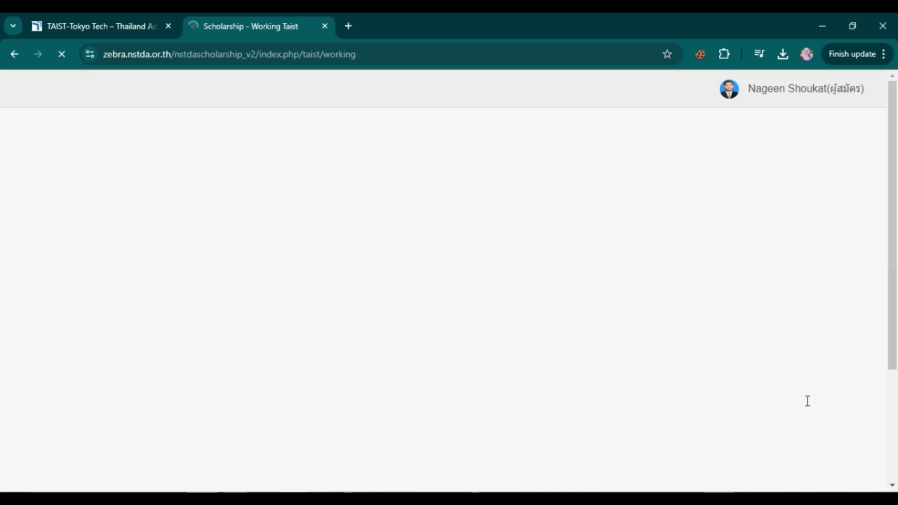
Translate the Working Experience page into English.
drag(134, 209, 241, 209)
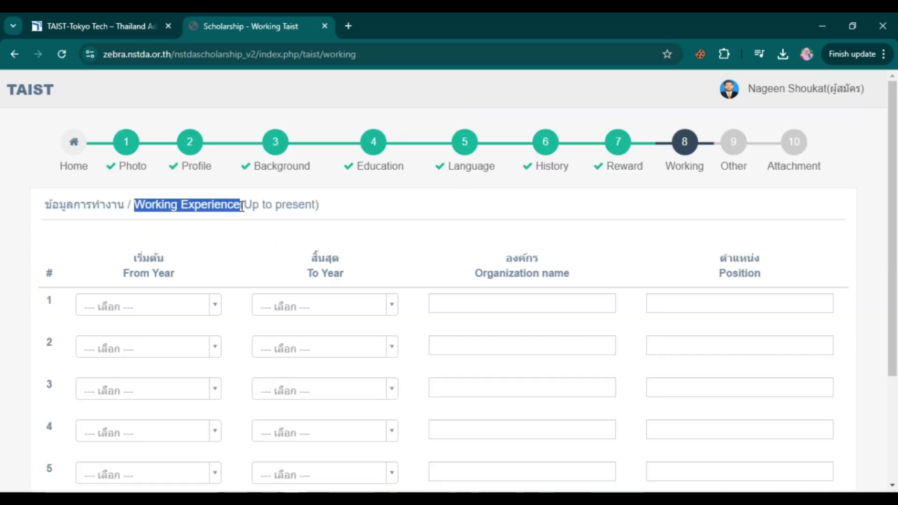
click(254, 228)
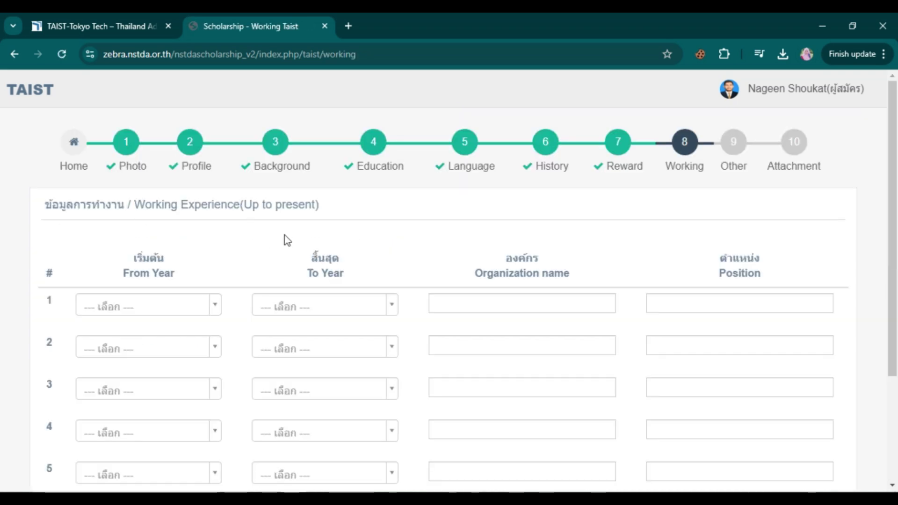
scroll(283, 237, down, 2)
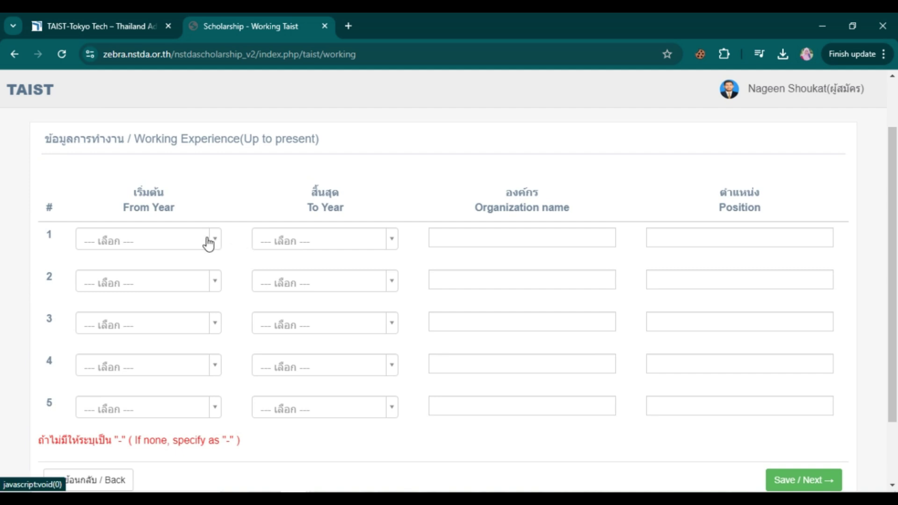
right_click(397, 153)
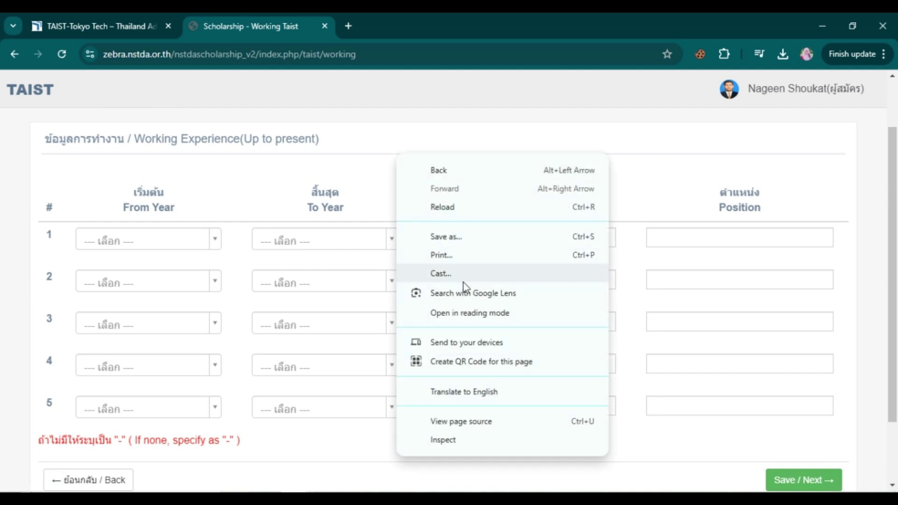
click(463, 392)
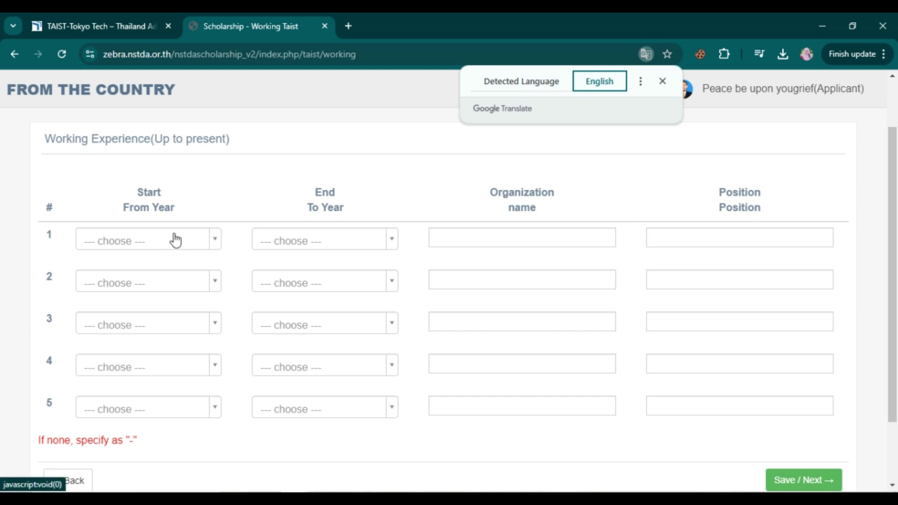
Enter '-' as row 1's organization name and position, then save the Working step.
click(507, 241)
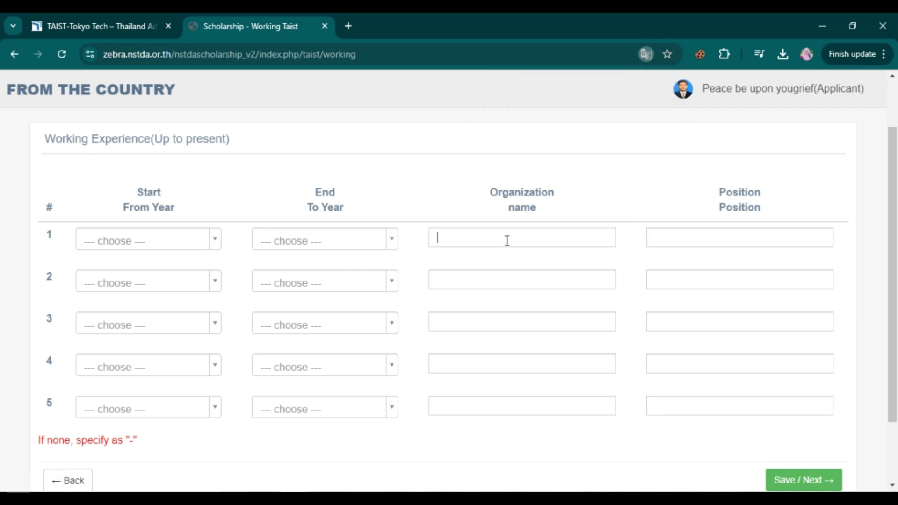
click(716, 238)
scroll(716, 238, down, 2)
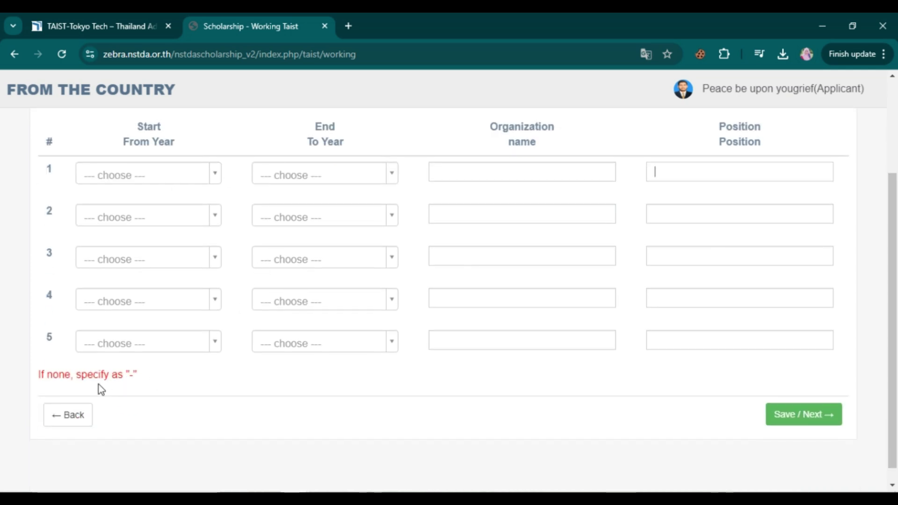
drag(126, 376, 142, 375)
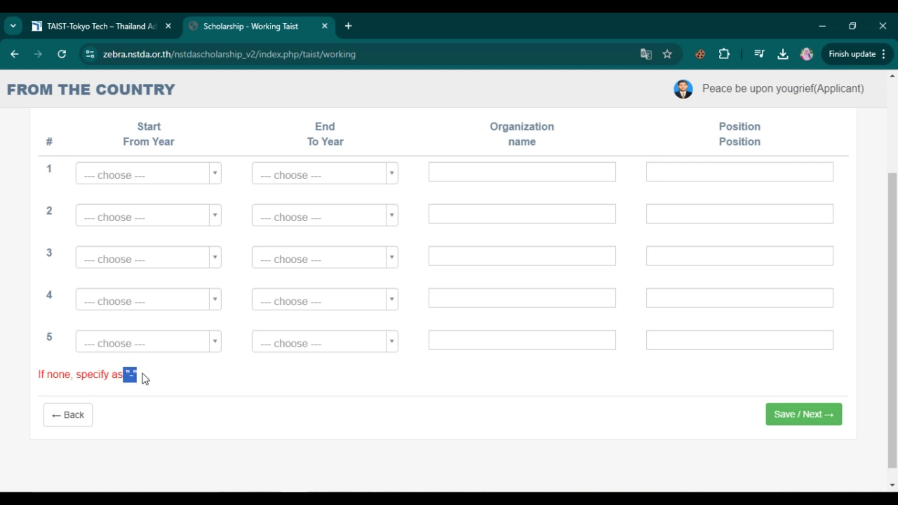
right_click(142, 374)
click(237, 240)
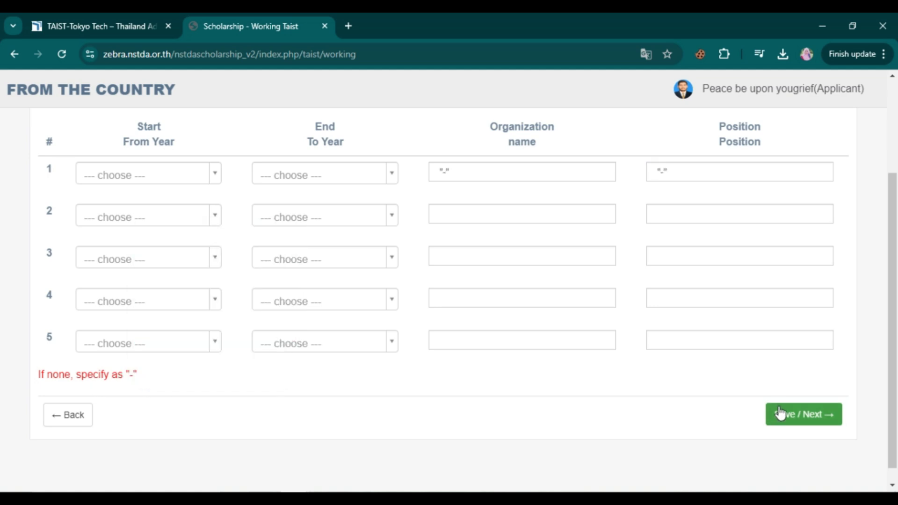
click(779, 418)
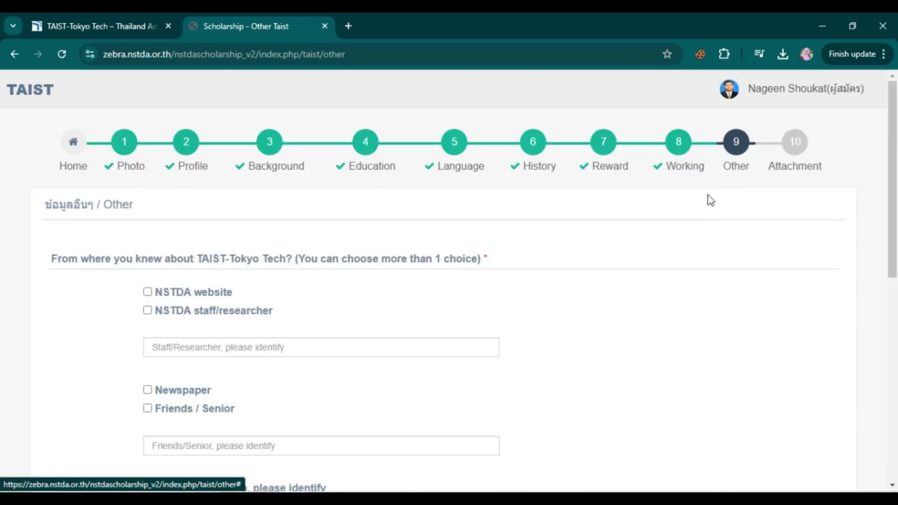
Tick NSTDA website as an information source.
scroll(231, 259, down, 1)
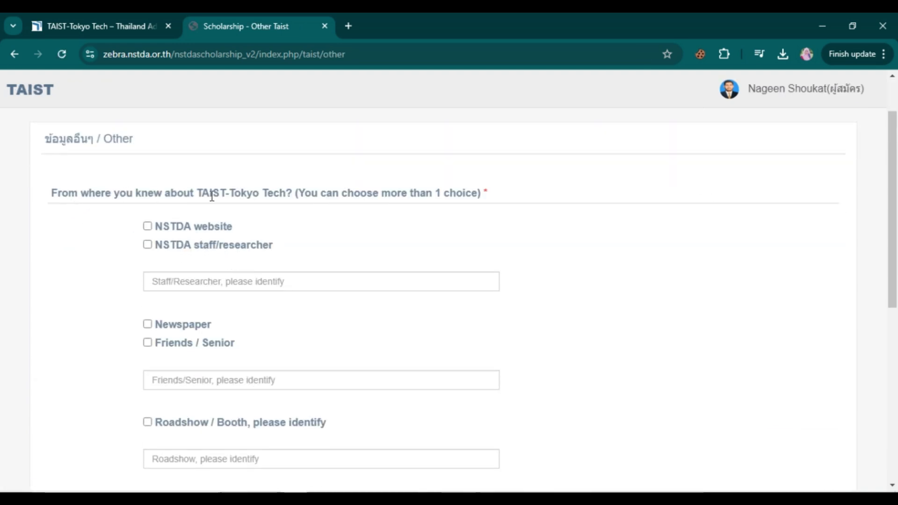
drag(51, 194, 219, 192)
click(153, 229)
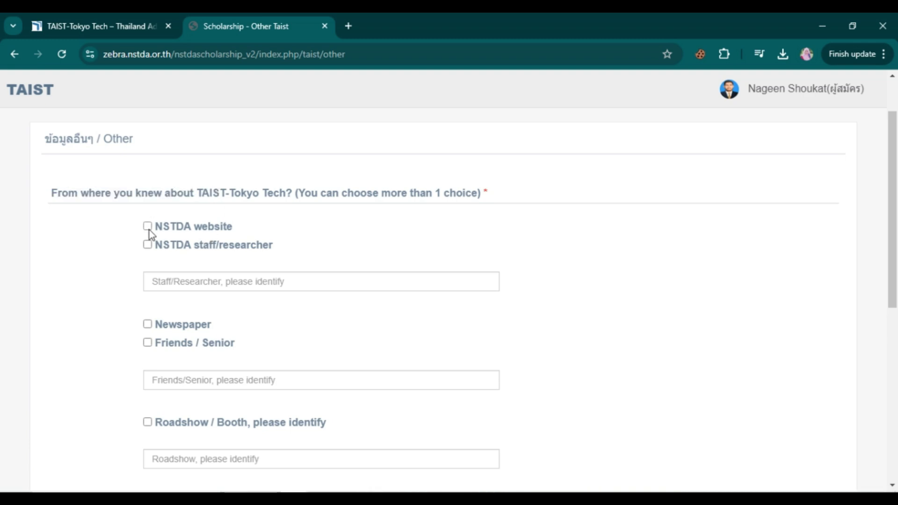
click(149, 228)
Tick University, paste Thailand Advanced Institute of Science and Technology as its name, and save.
scroll(167, 192, down, 1)
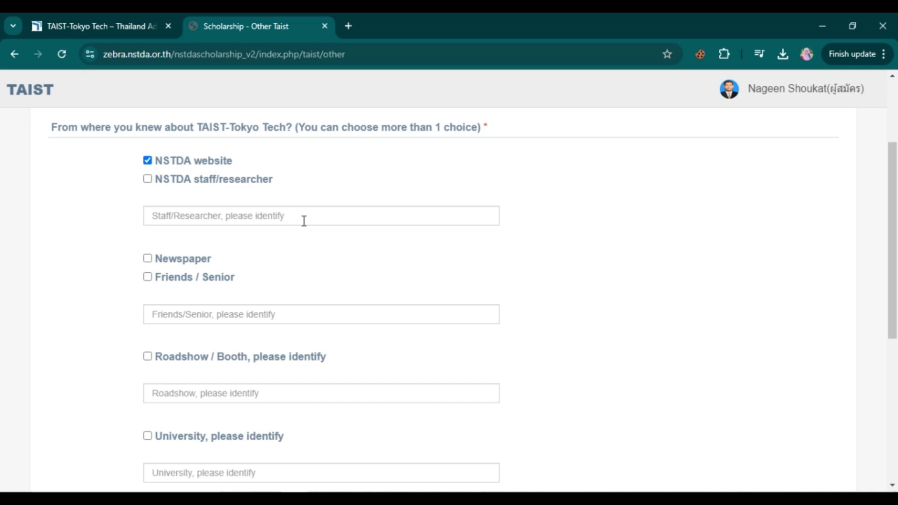
scroll(293, 262, down, 1)
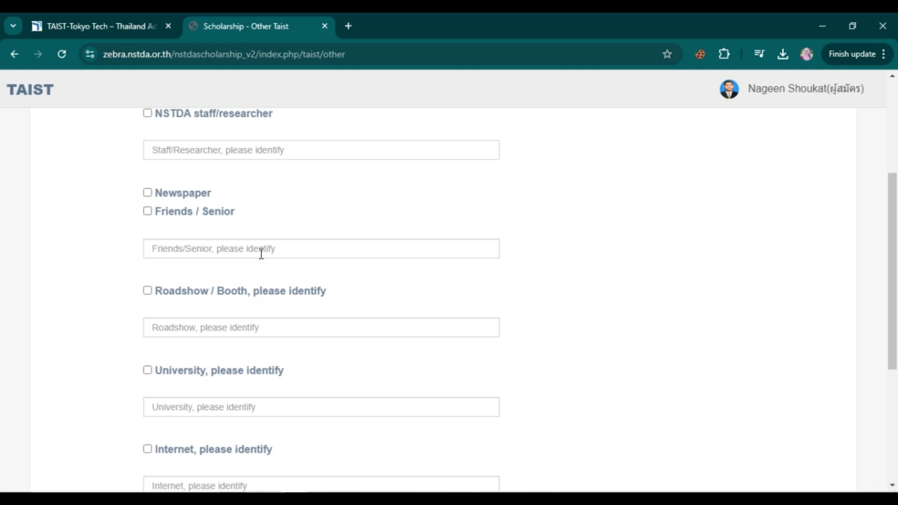
scroll(262, 254, down, 2)
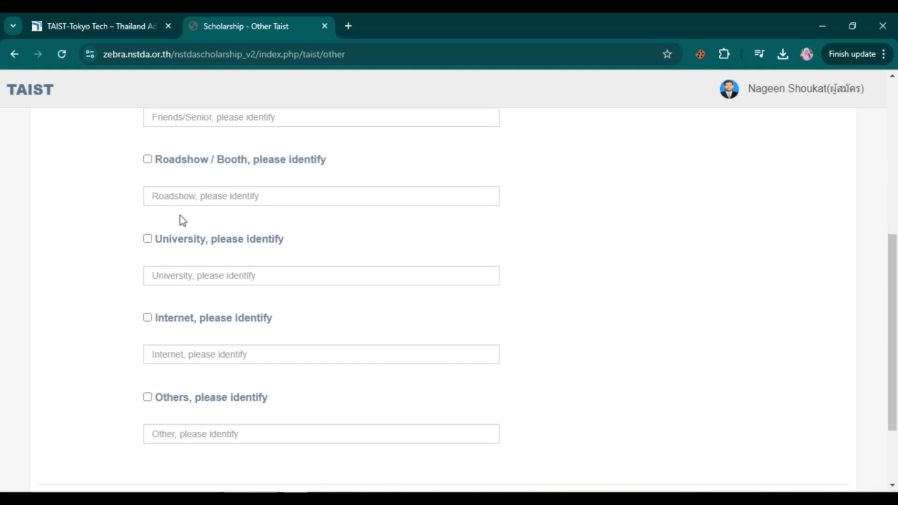
click(189, 278)
key(ctrl+v)
scroll(744, 367, down, 2)
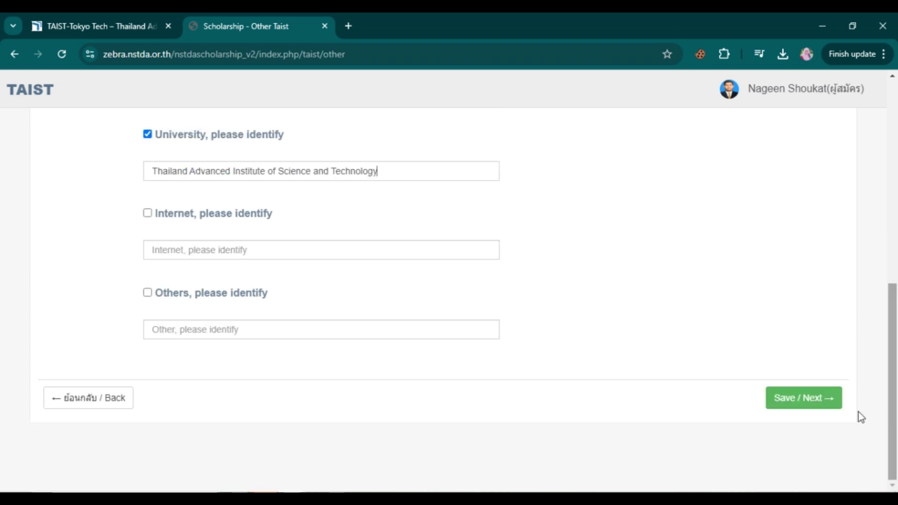
click(821, 405)
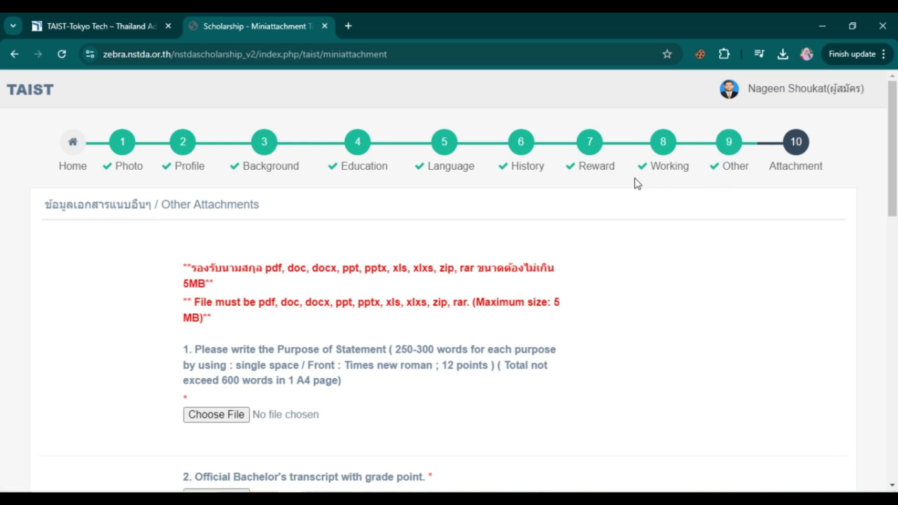
Choose Annex A.pdf, Transcript.pdf and Annex A.pdf for purpose statement, transcript and recommendation letters.
scroll(469, 255, down, 4)
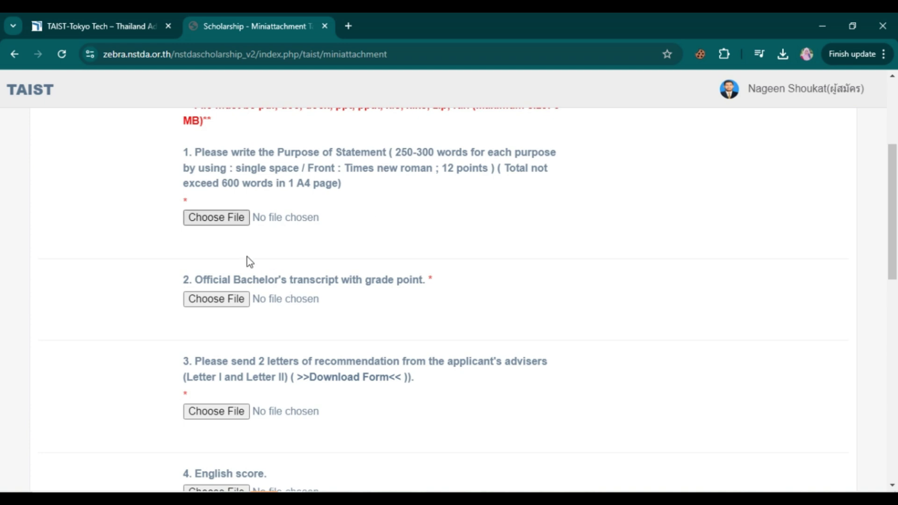
click(193, 221)
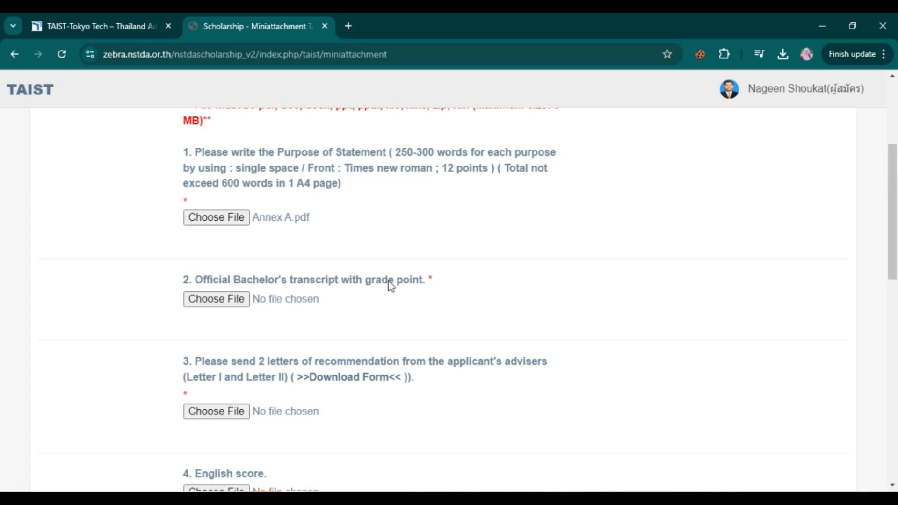
click(217, 300)
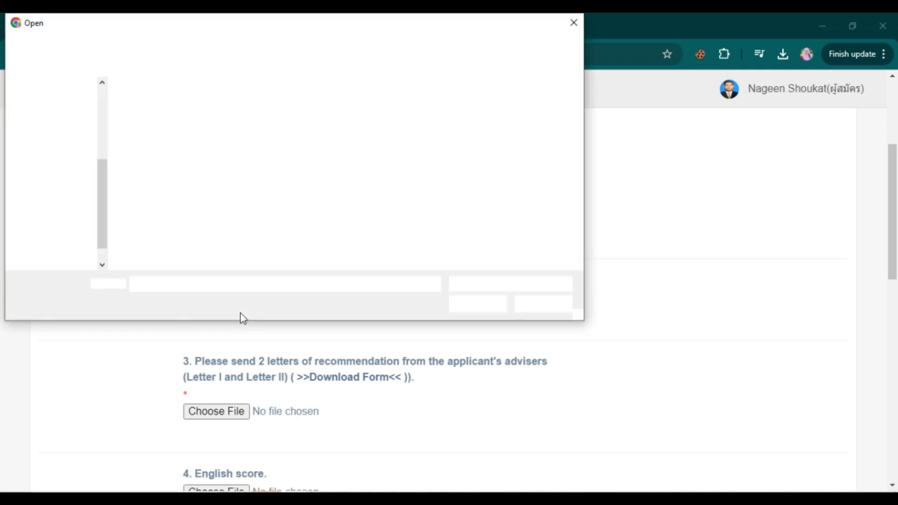
key(Escape)
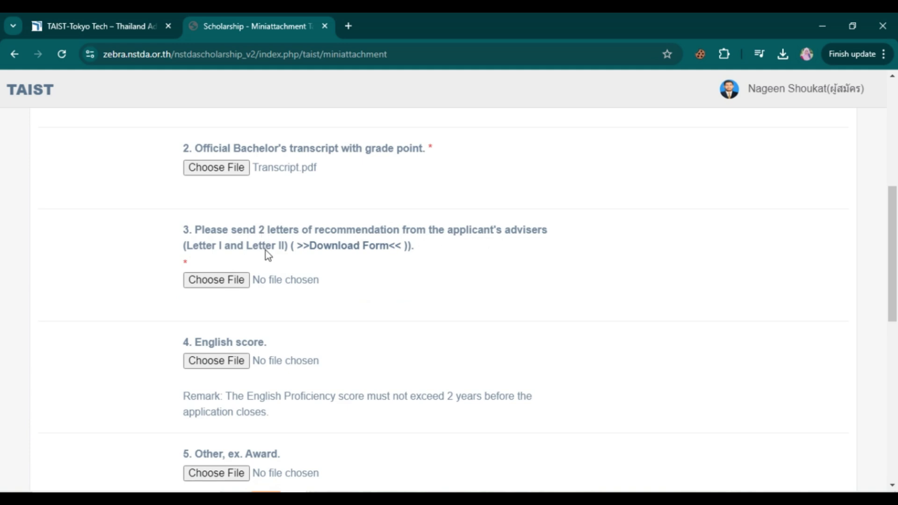
click(236, 281)
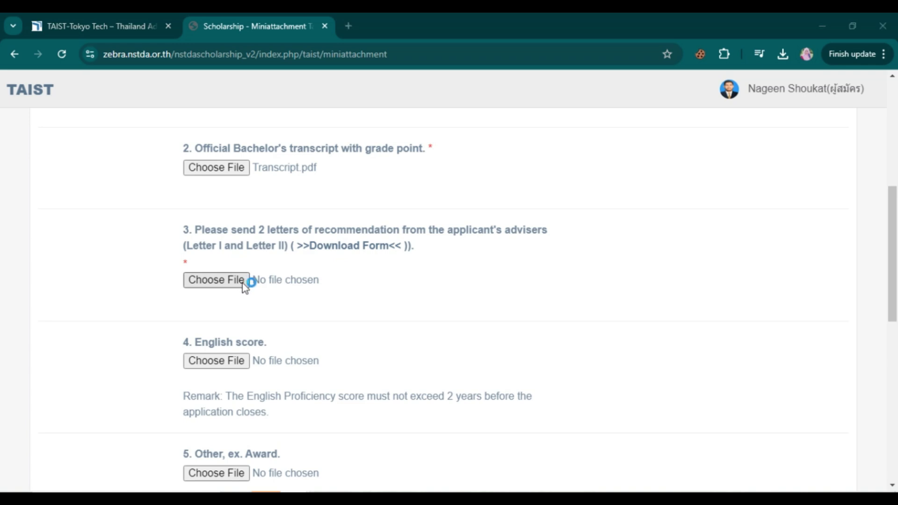
scroll(220, 253, down, 3)
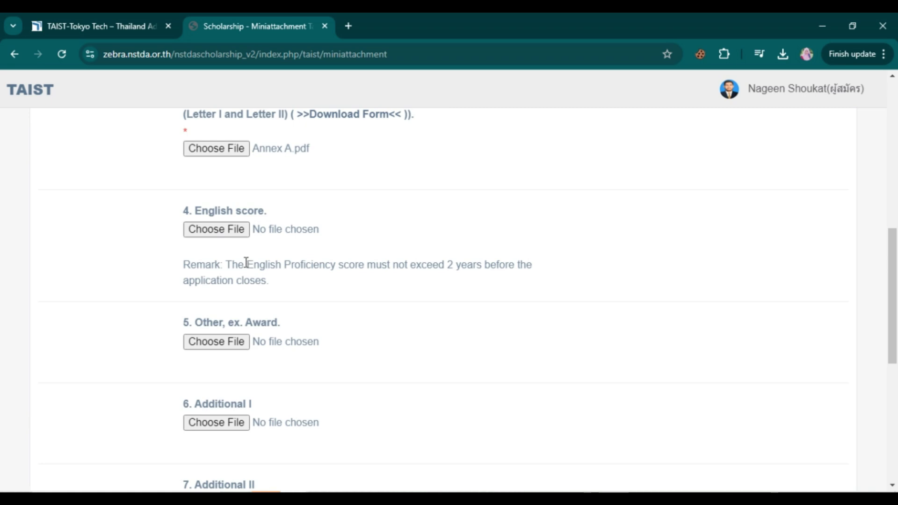
click(235, 234)
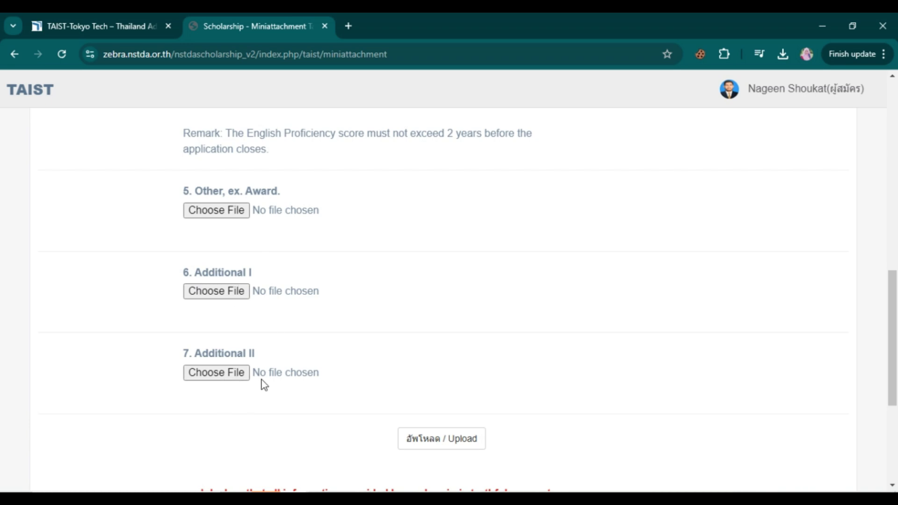
Upload the selected attachment files.
scroll(513, 421, down, 3)
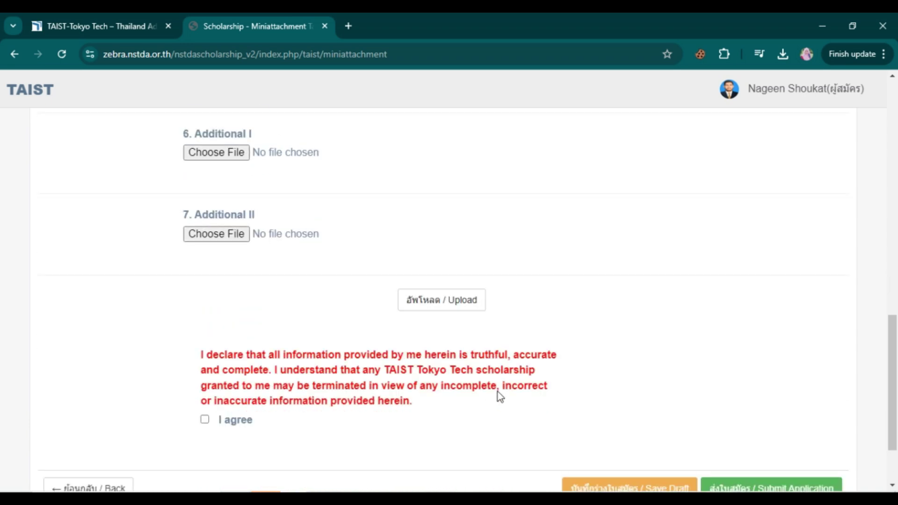
scroll(497, 392, down, 1)
click(458, 246)
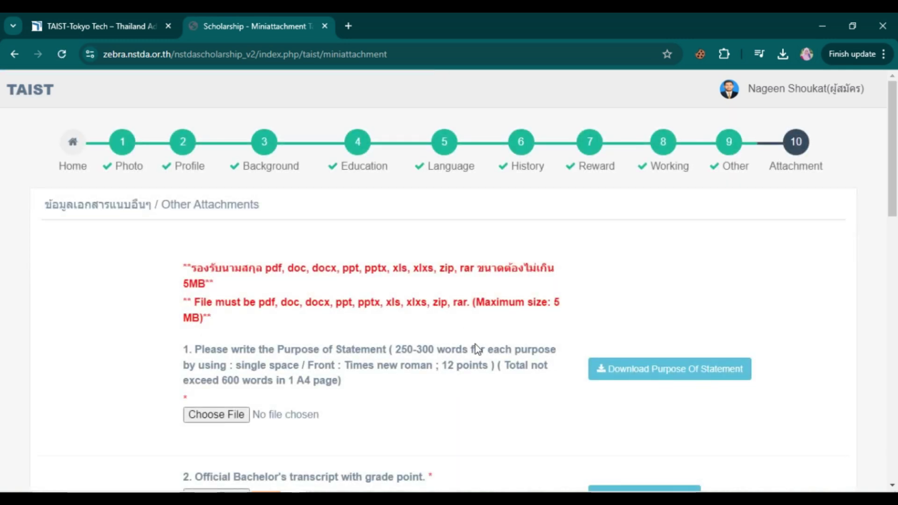
Tick I agree on the truthfulness declaration at the bottom of the page.
scroll(548, 292, down, 4)
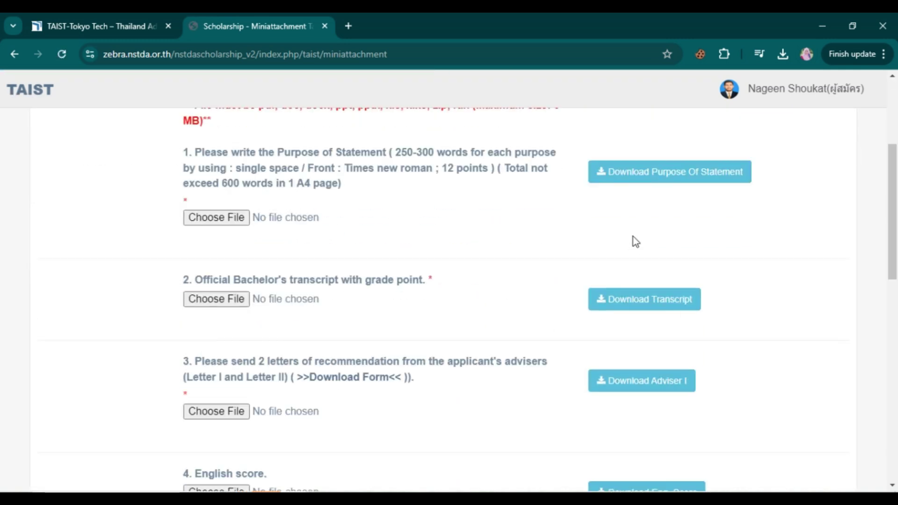
scroll(633, 239, down, 5)
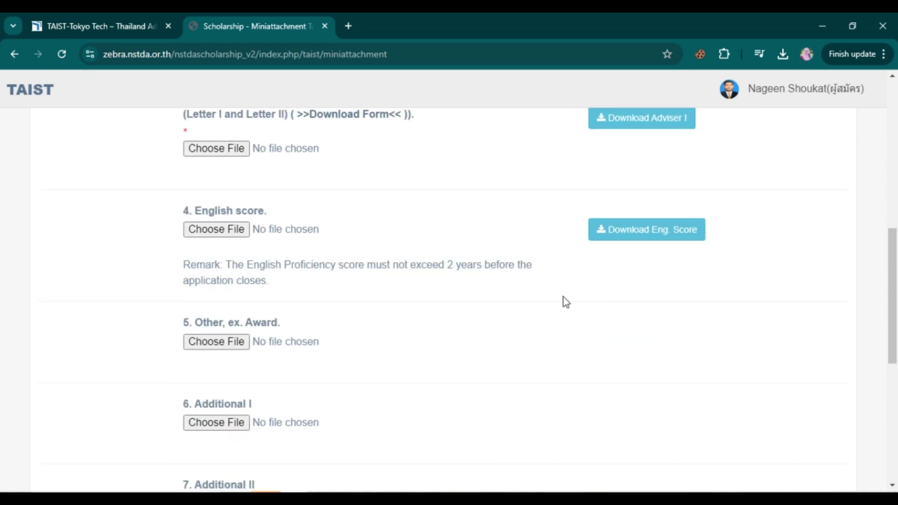
scroll(566, 302, down, 6)
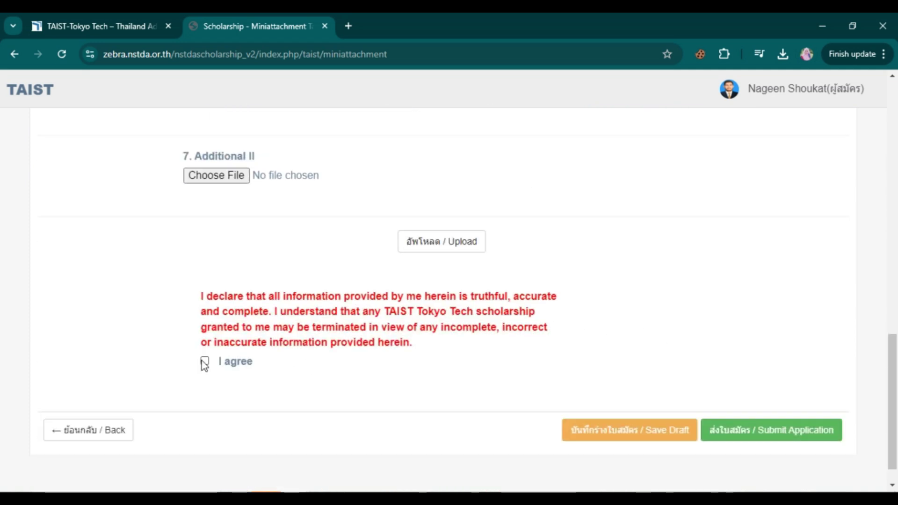
click(205, 361)
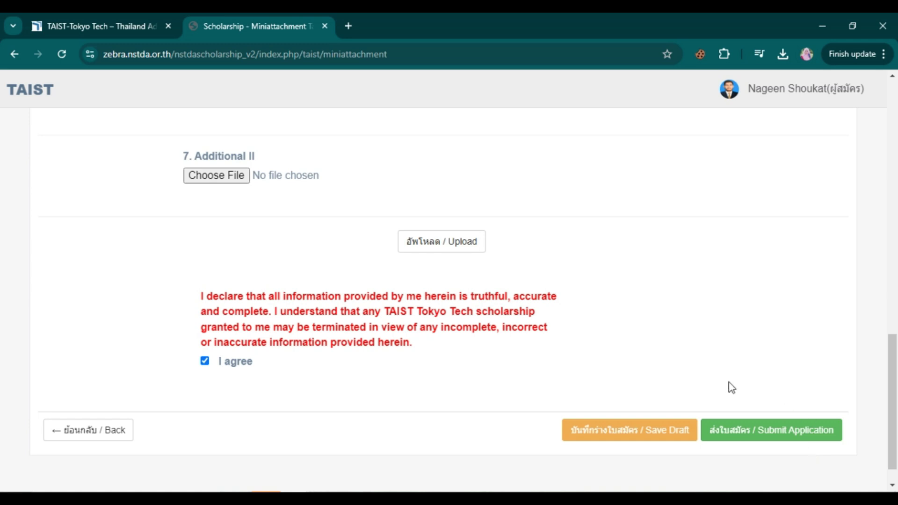
scroll(468, 319, up, 1)
scroll(468, 319, up, 15)
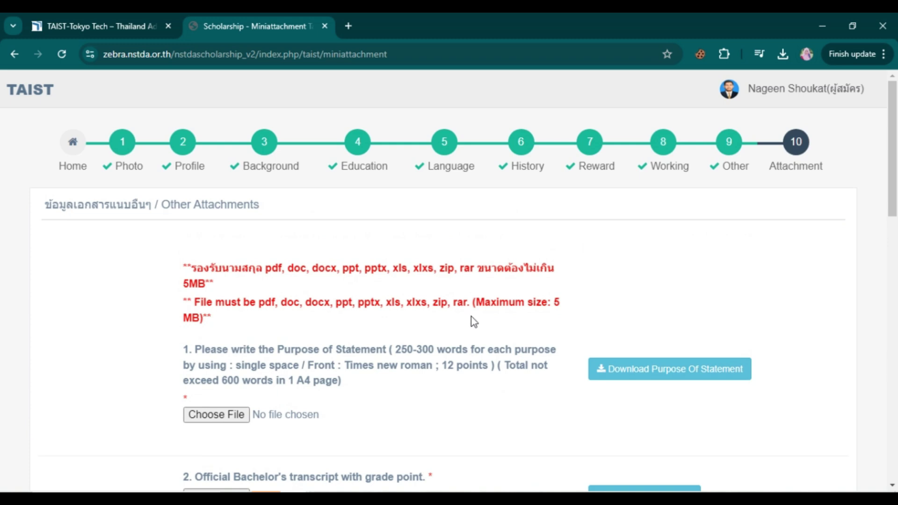
scroll(471, 319, down, 15)
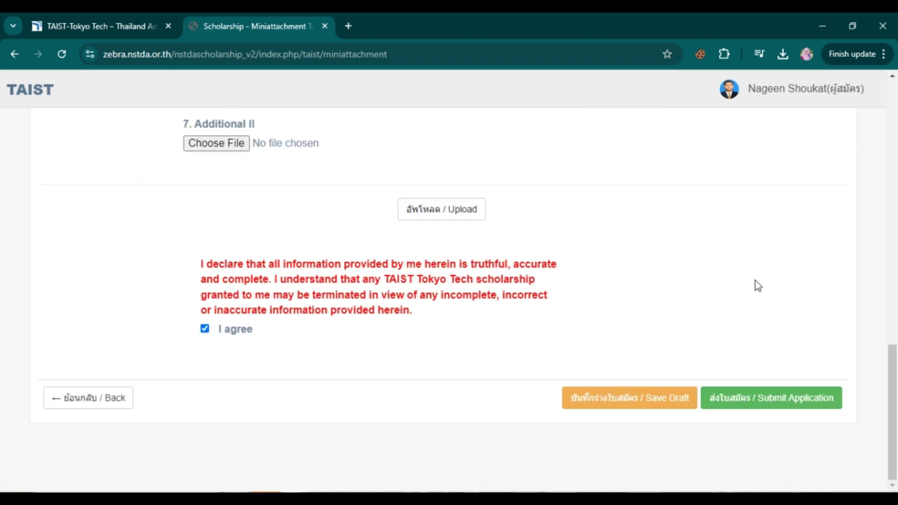